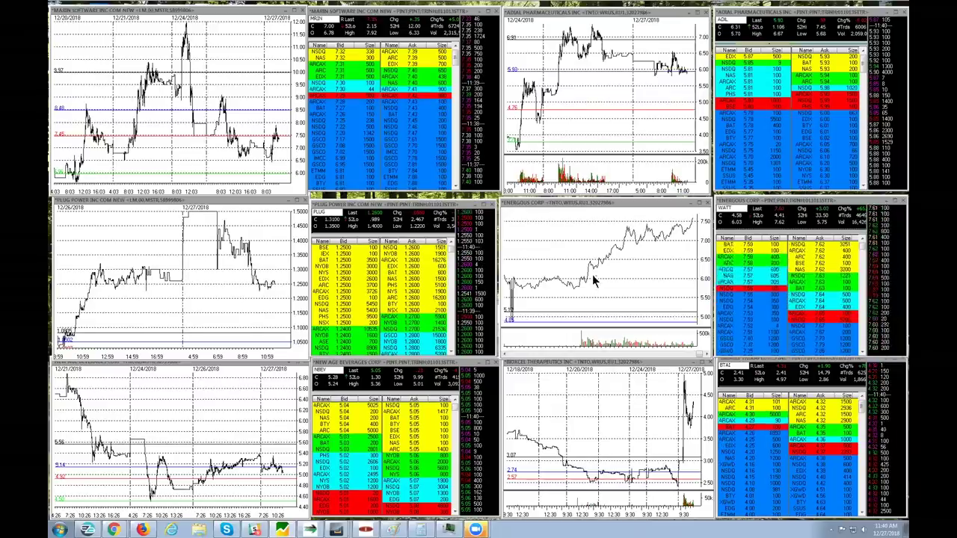
left_click(729, 254)
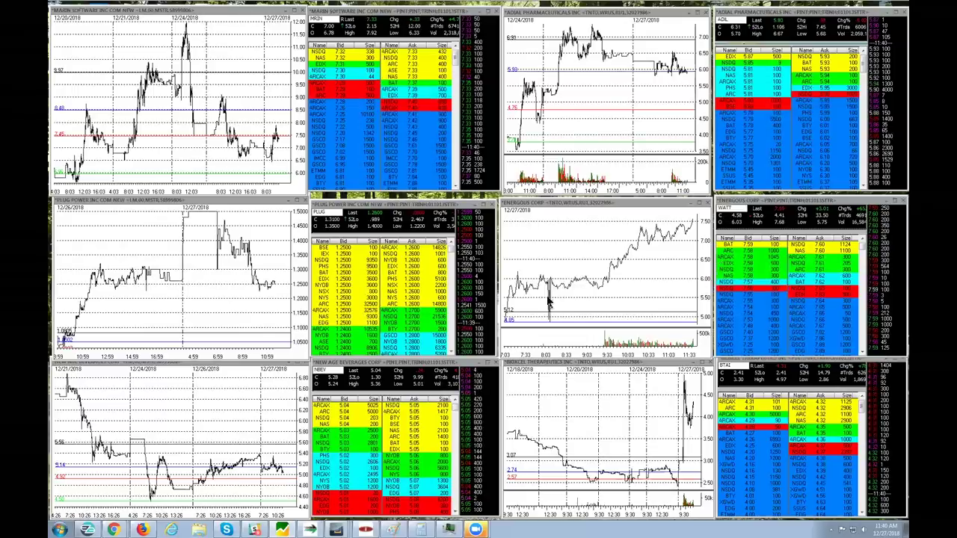
right_click(616, 262)
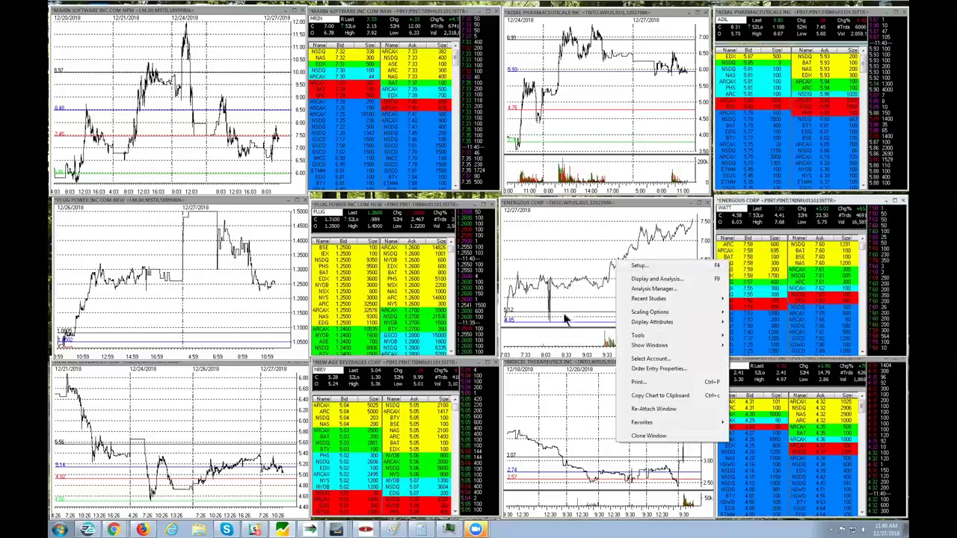
left_click(565, 312)
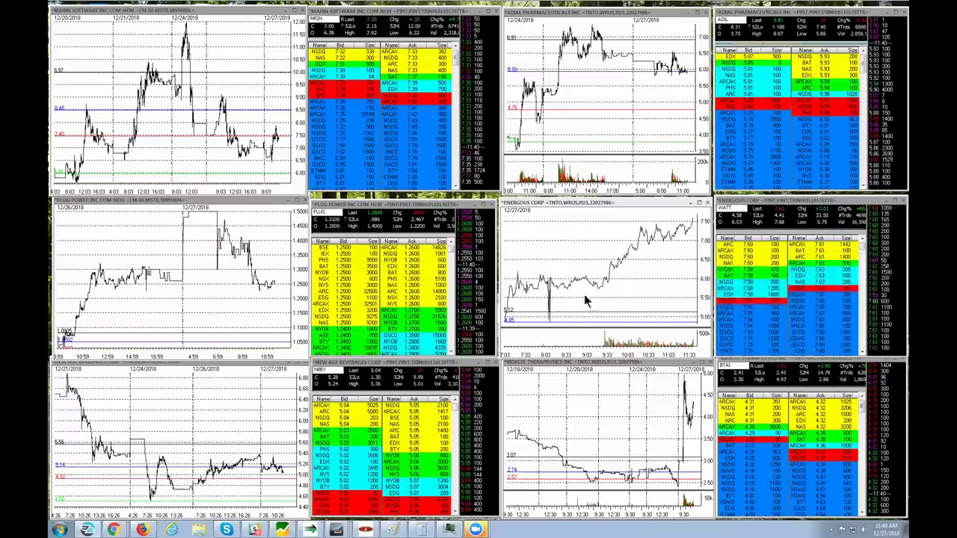
right_click(598, 273)
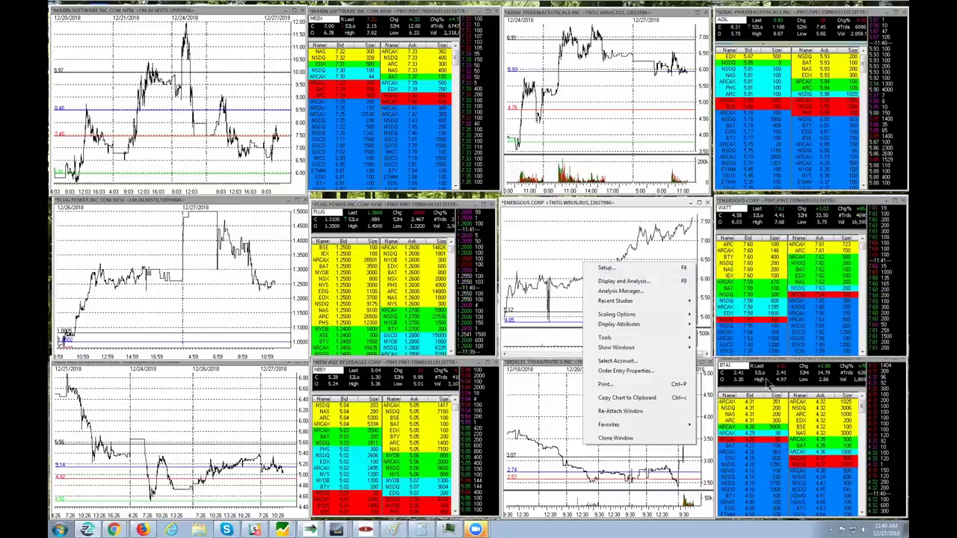
Load WATT in the quote window showing NBEV and set its linked Energous chart to cover 10 days
left_click(561, 254)
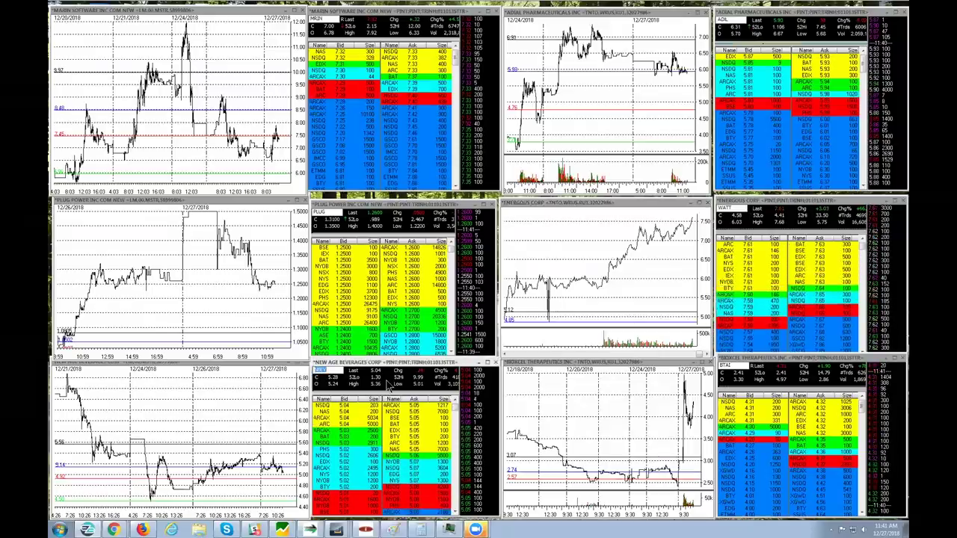
type("WATT")
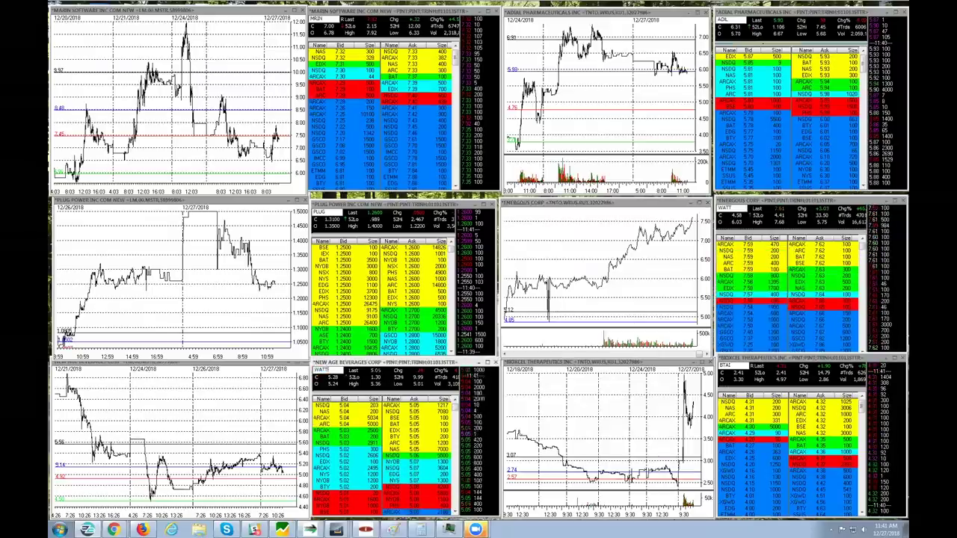
key("Return")
right_click(241, 228)
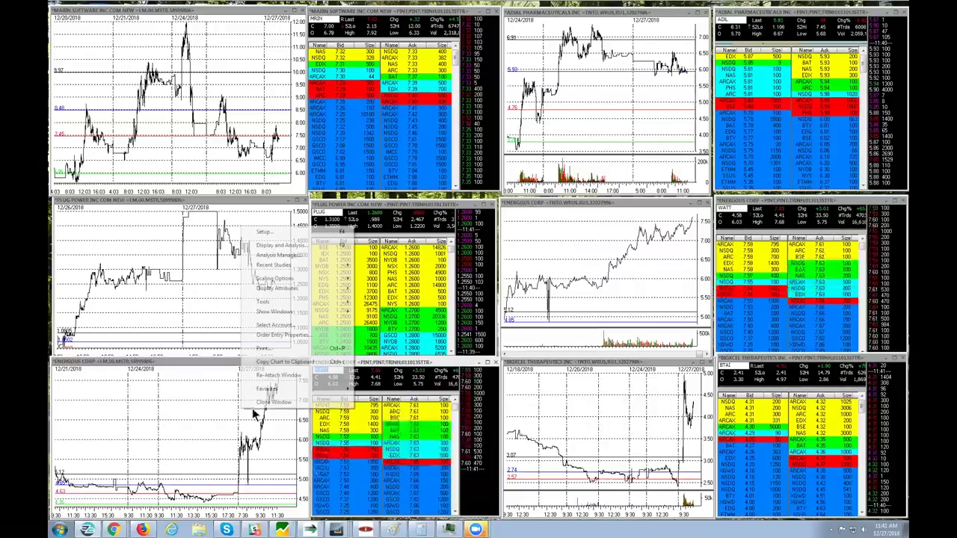
left_click(267, 233)
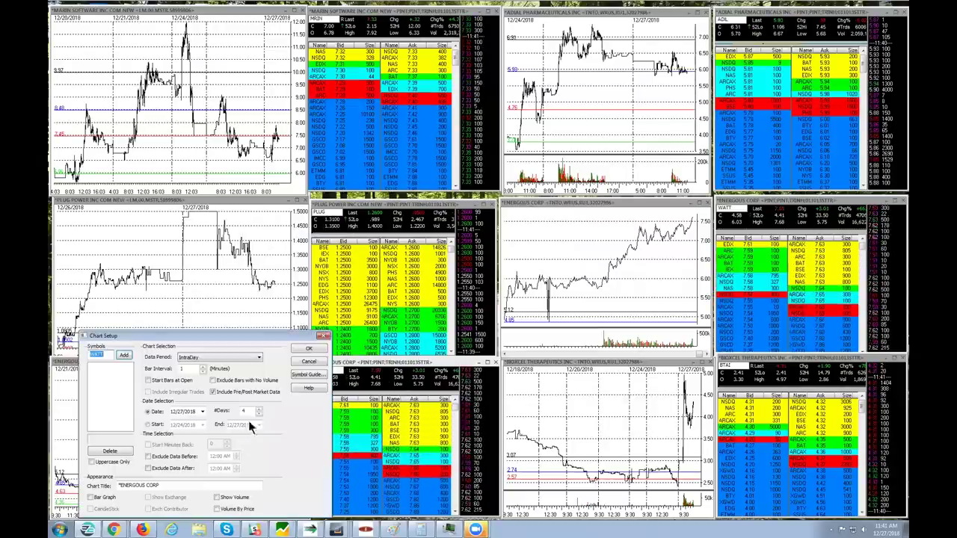
left_click(309, 348)
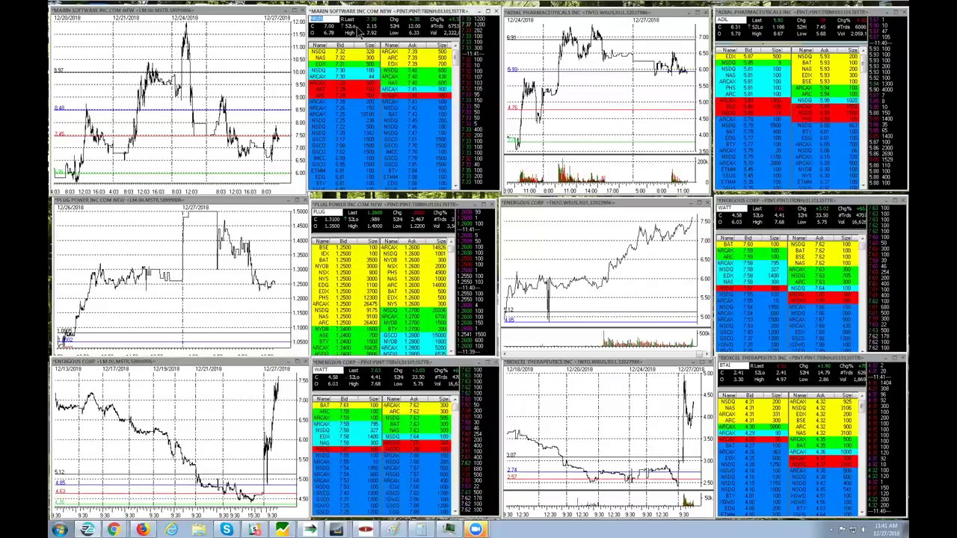
left_click(360, 31)
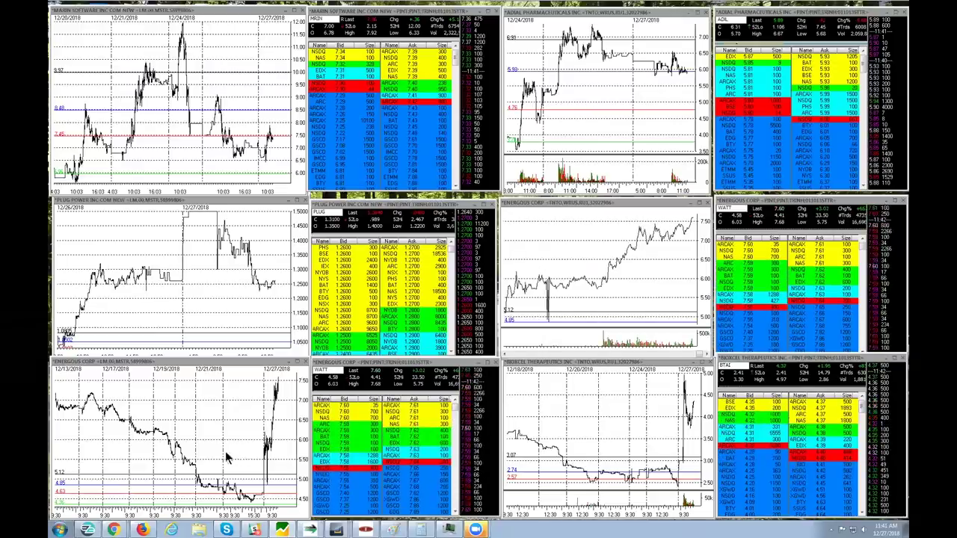
Increase the number of days on the 10-day Energous chart so it reaches back to 12/6/2018
right_click(215, 408)
left_click(241, 230)
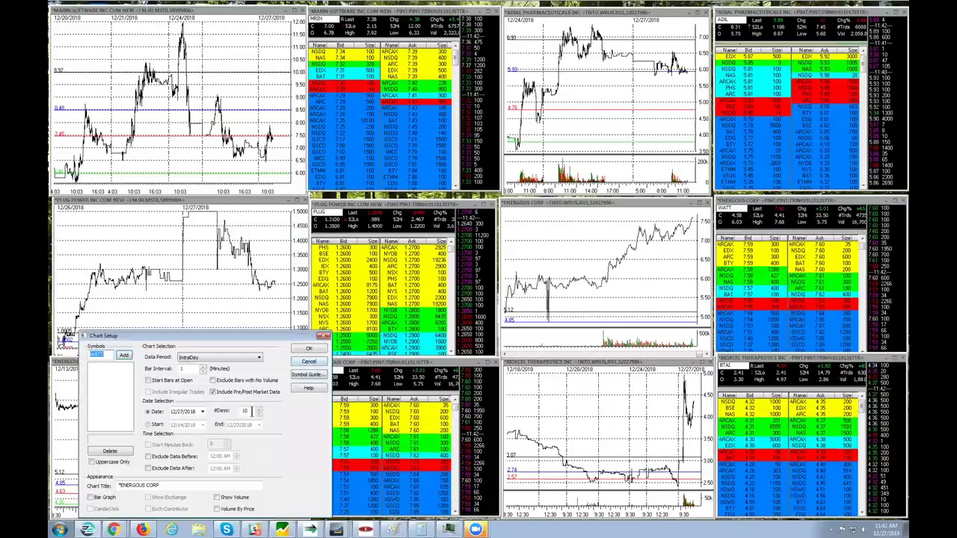
key("Return")
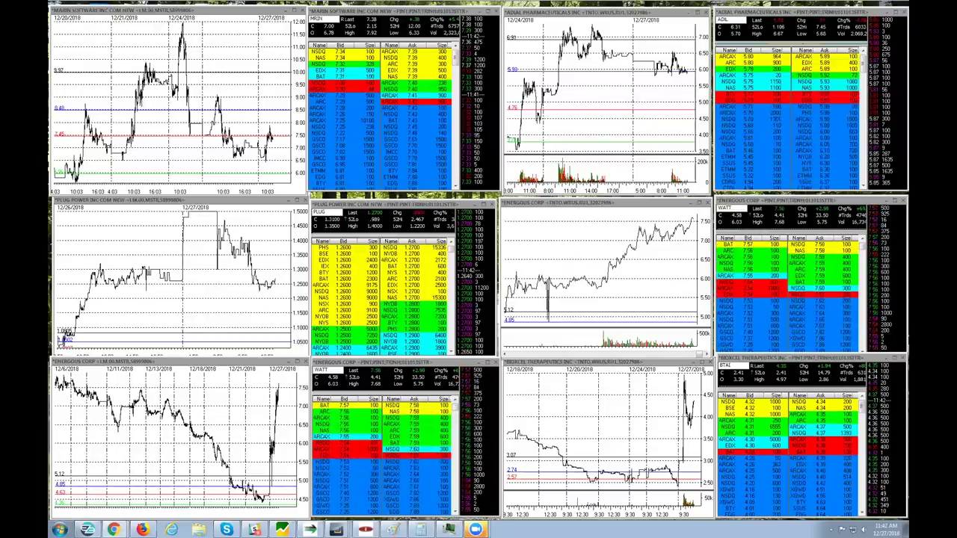
Switch to Chrome and open finviz.com in a new tab
key("alt+Tab")
left_click(520, 39)
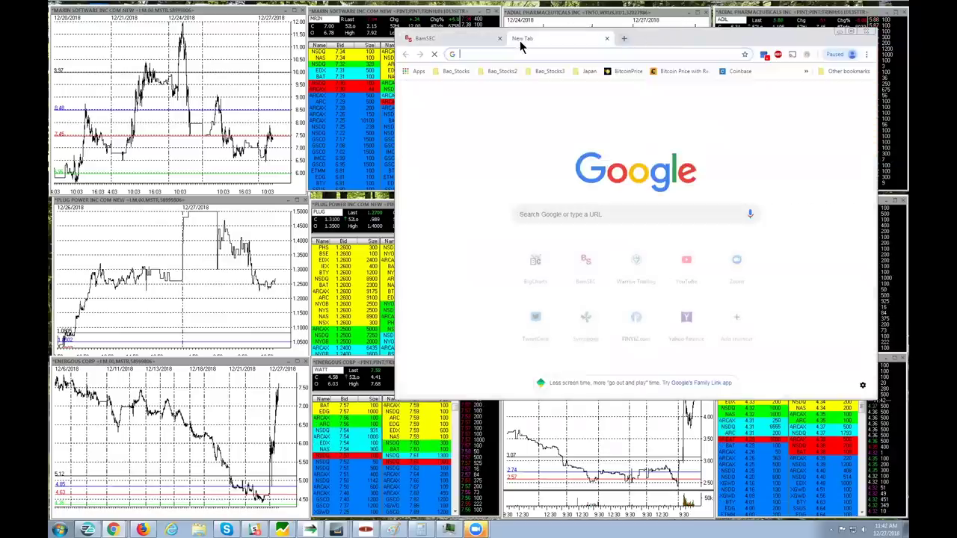
type("finviz.com")
key("Return")
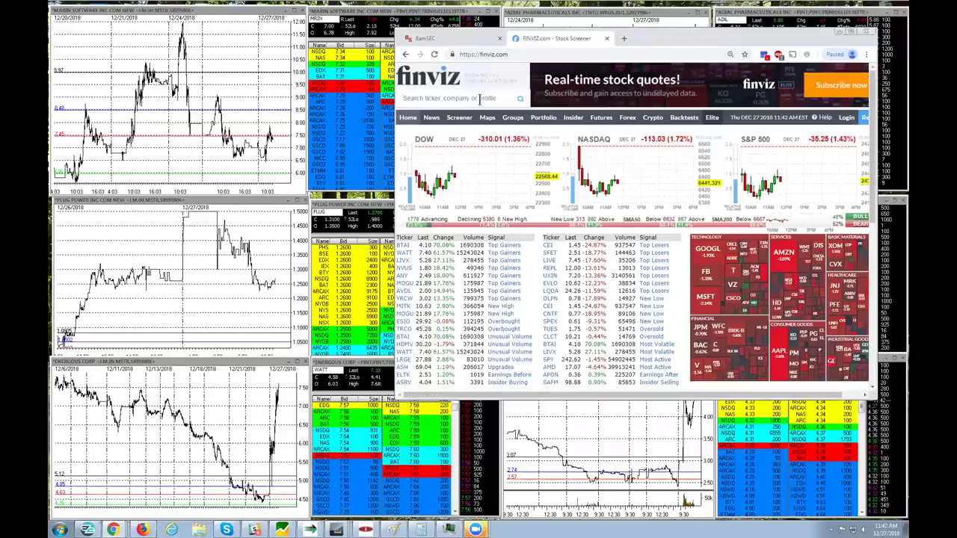
Look up the ticker WATT on Finviz and review its daily chart and fundamentals table
left_click(479, 100)
type("watt")
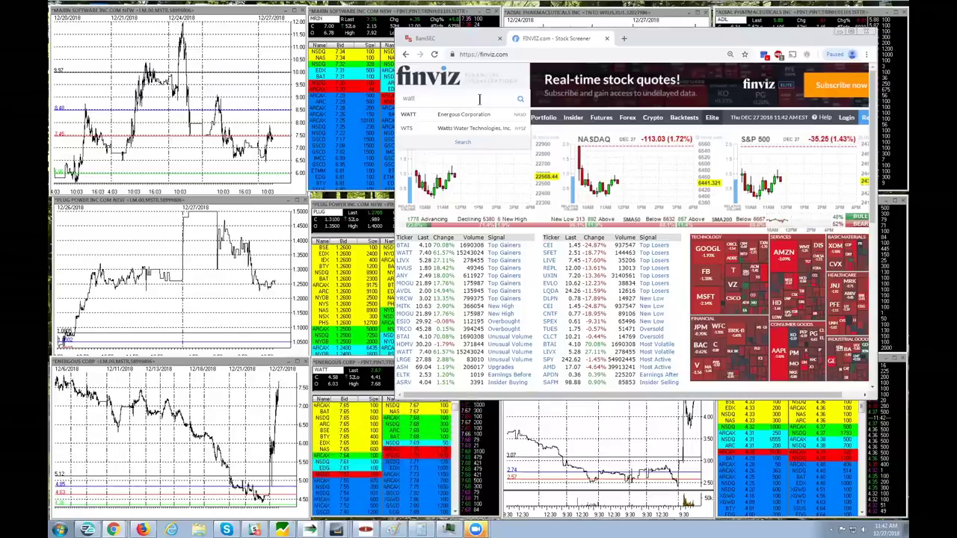
key("Return")
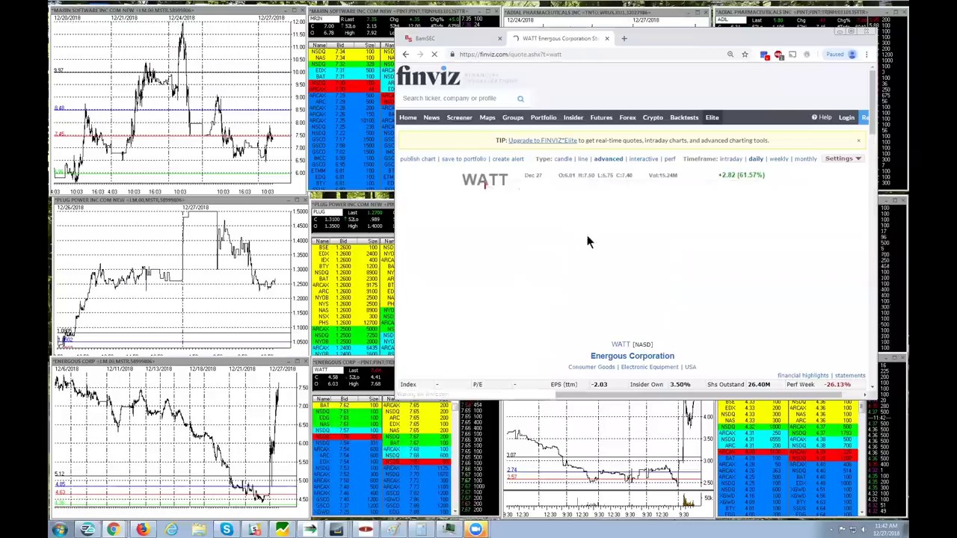
scroll(645, 317, "down", 1)
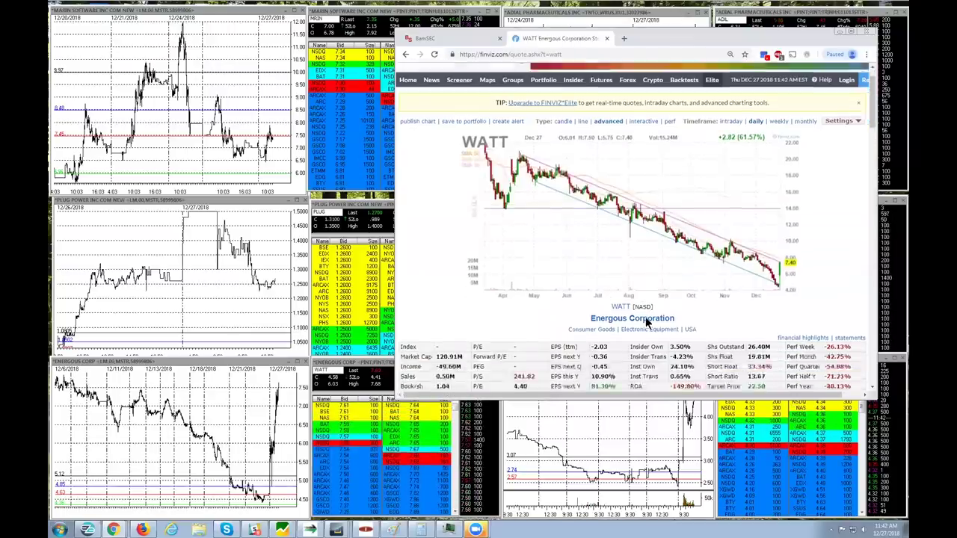
scroll(647, 322, "down", 3)
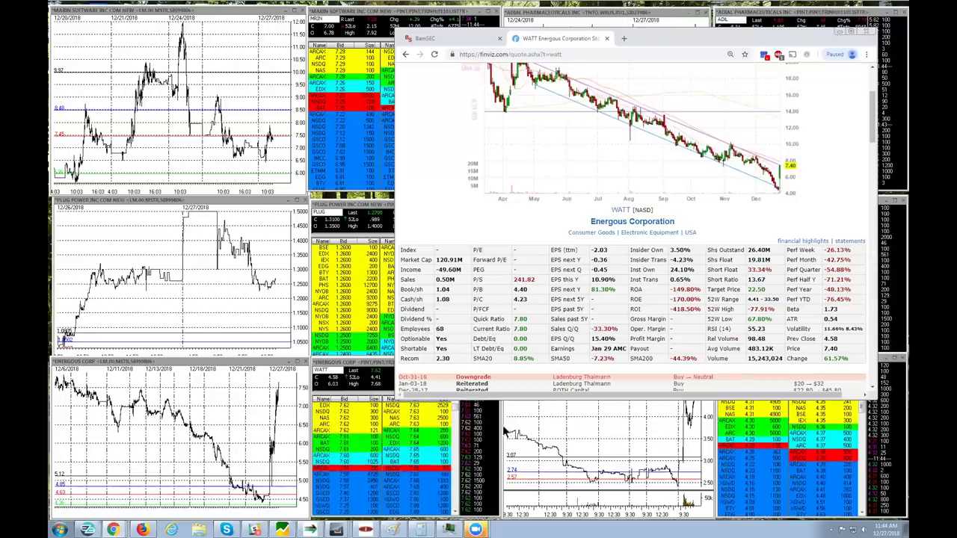
left_click(480, 432)
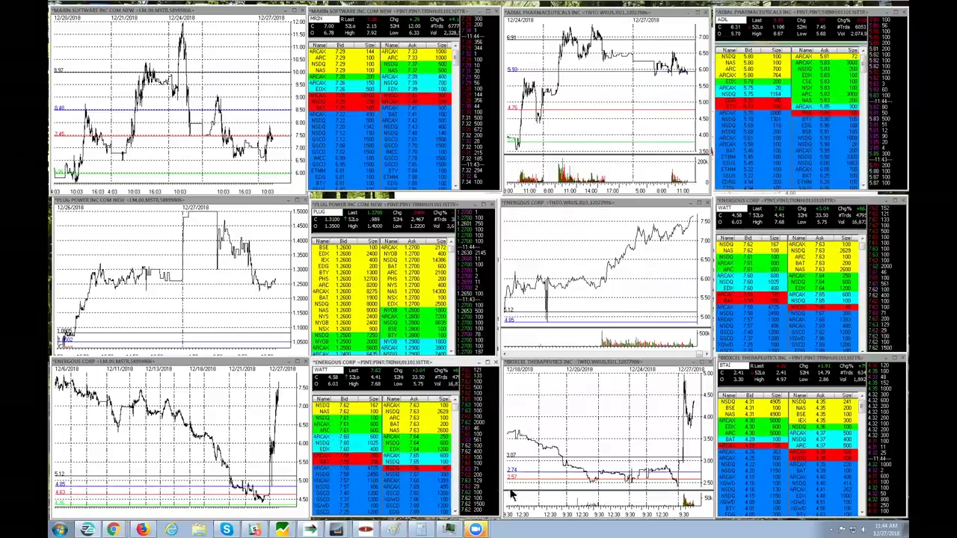
Return to the WATT Finviz page, open the "Energous Corporation Announces First Customer Product Approval from FCC" headline in a new tab, and read it
mouse_move(116, 530)
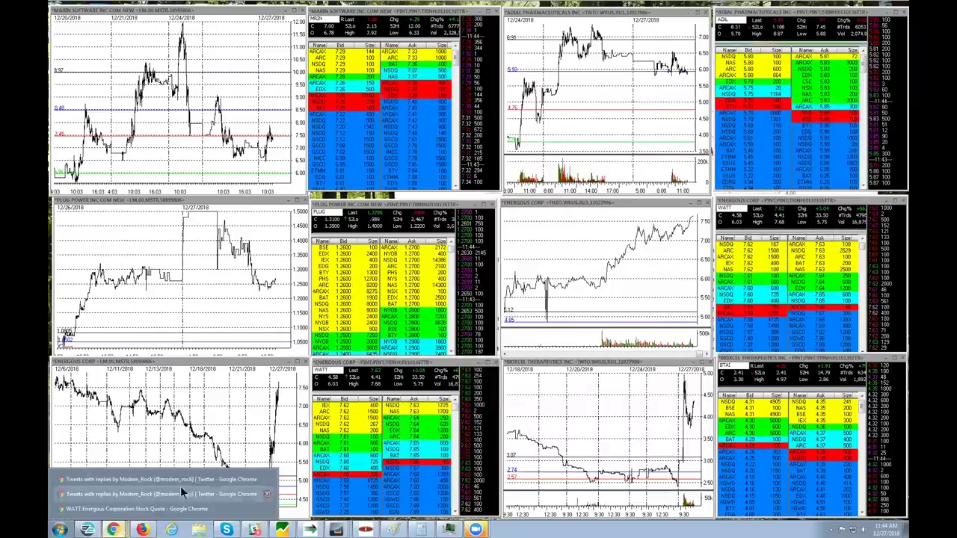
left_click(157, 508)
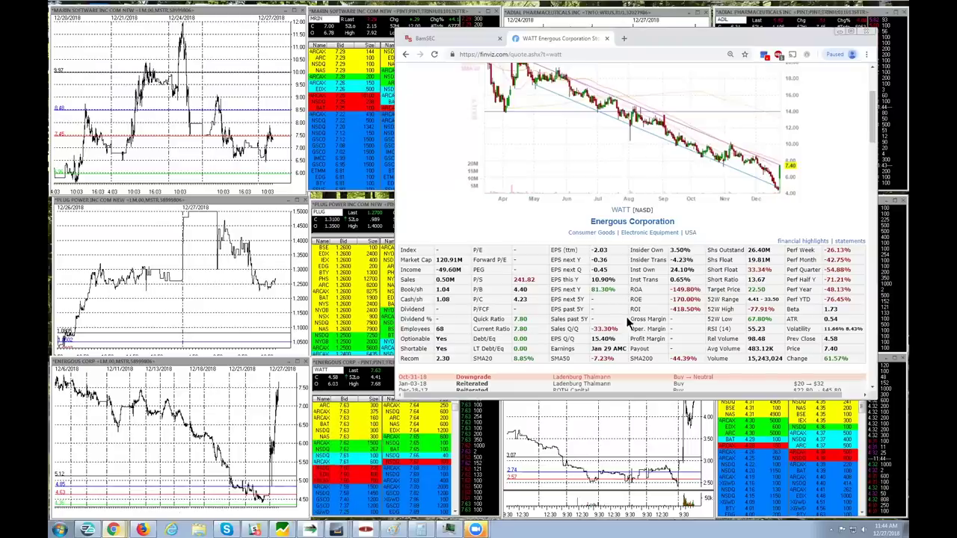
scroll(625, 316, "down", 3)
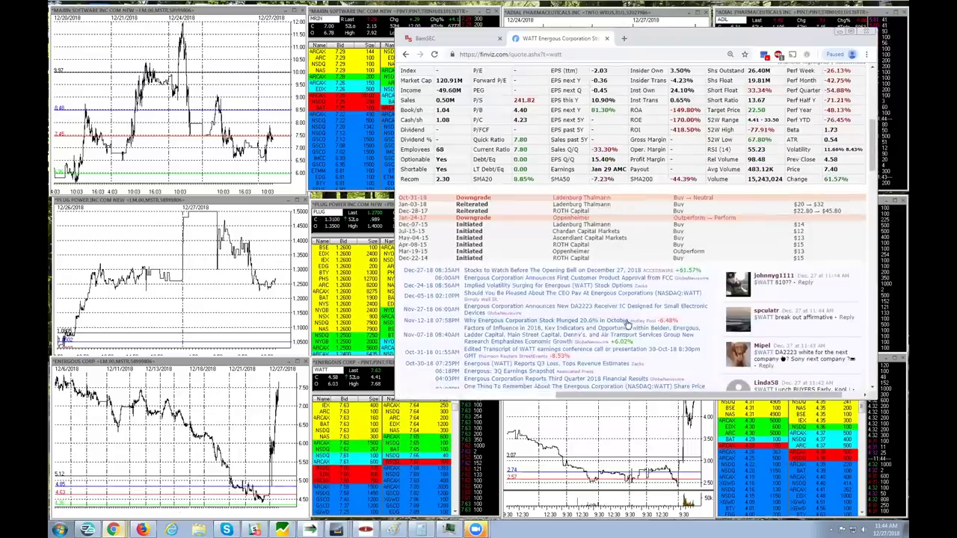
right_click(526, 276)
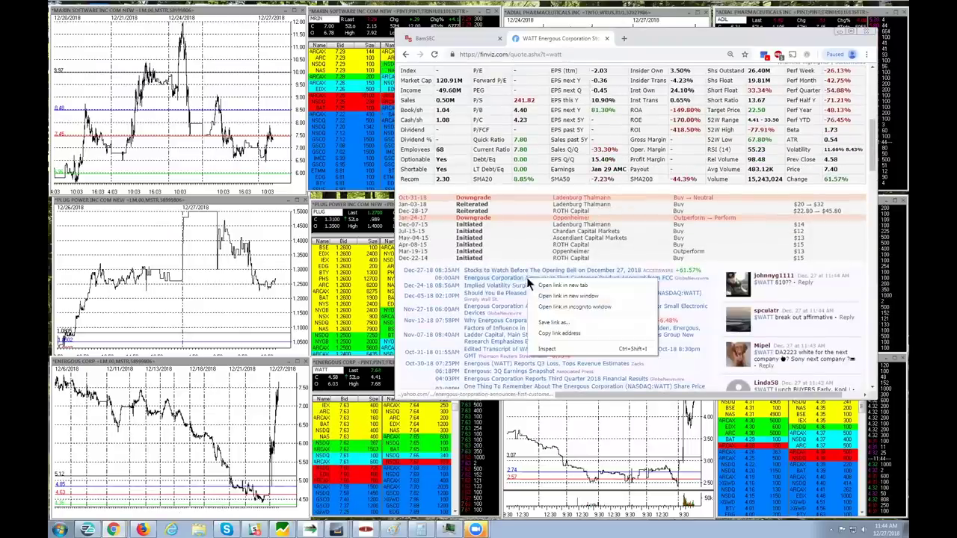
left_click(569, 284)
left_click(653, 38)
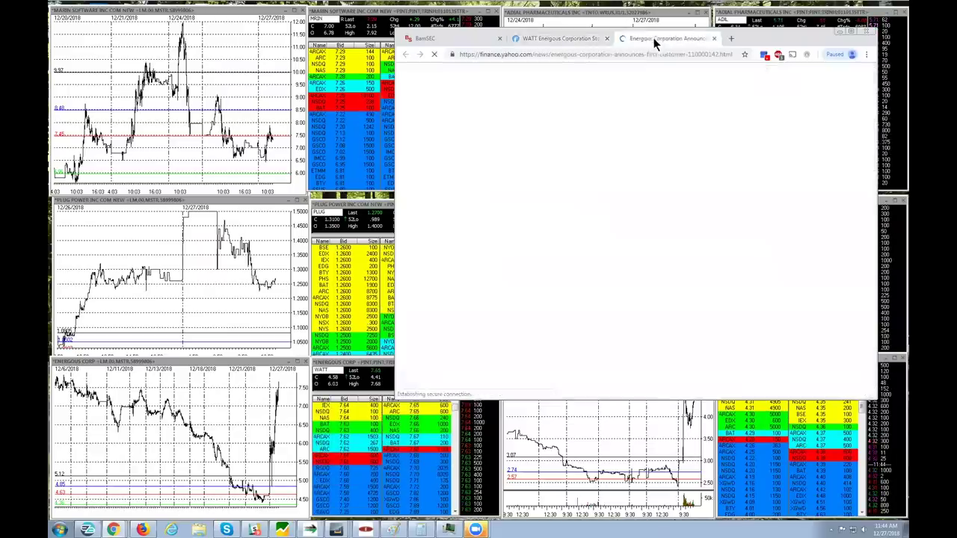
scroll(635, 275, "down", 2)
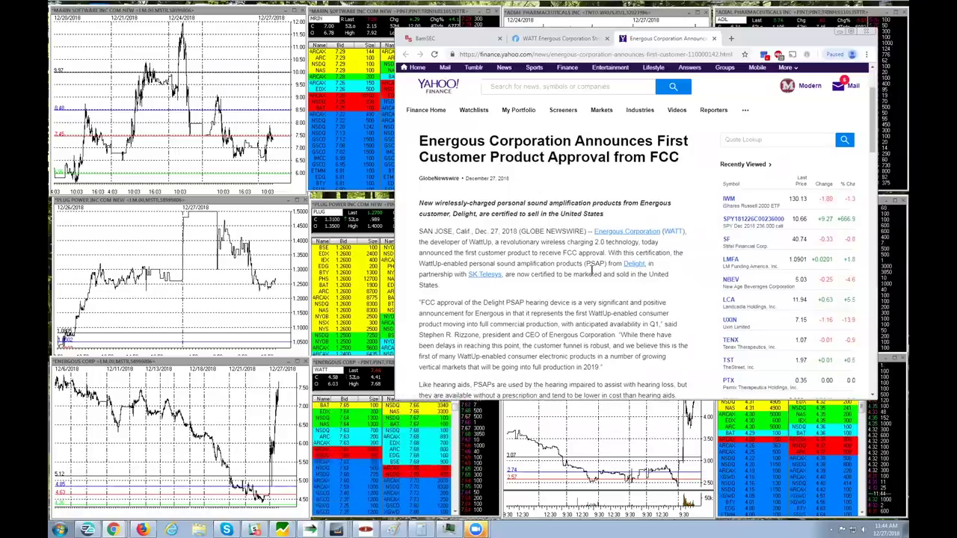
scroll(576, 334, "down", 2)
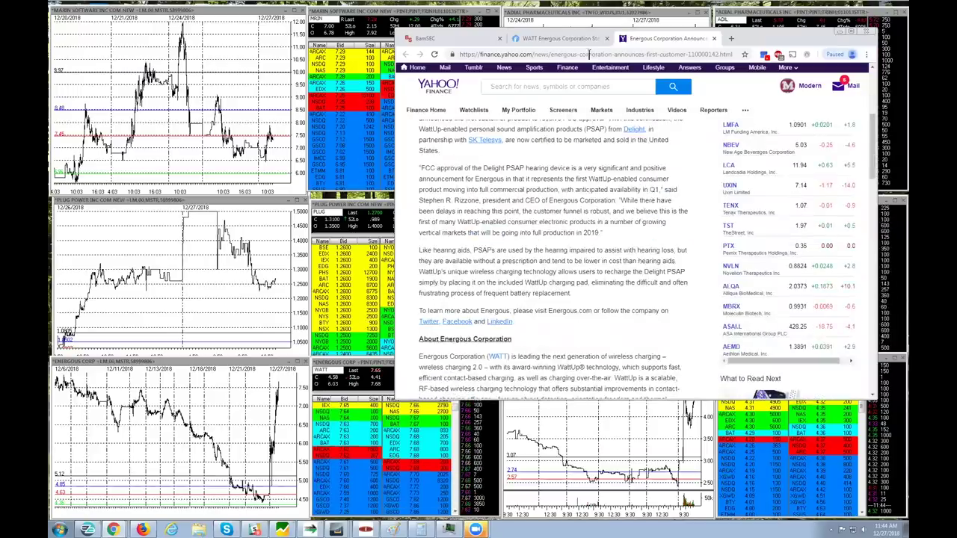
Open bigcharts.marketwatch.com in a new tab
left_click(460, 37)
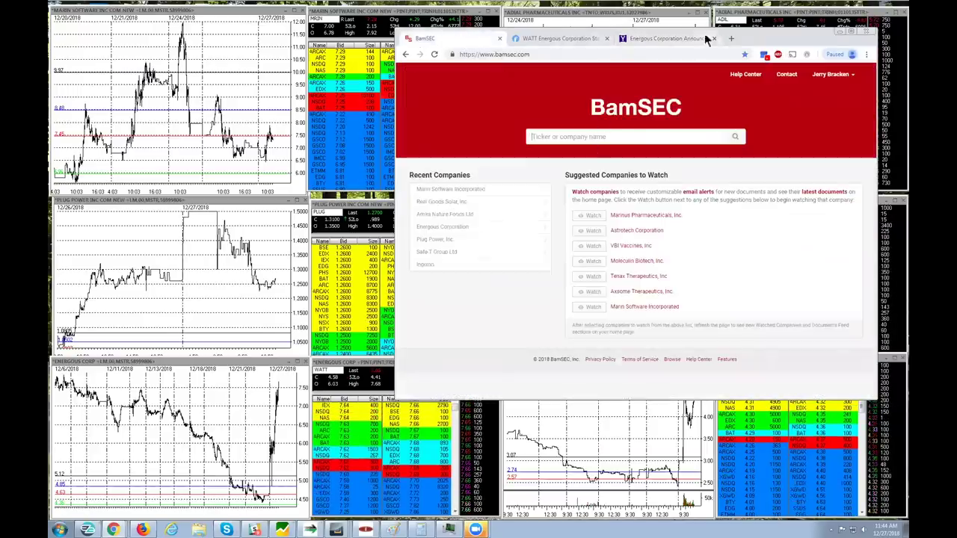
left_click(729, 38)
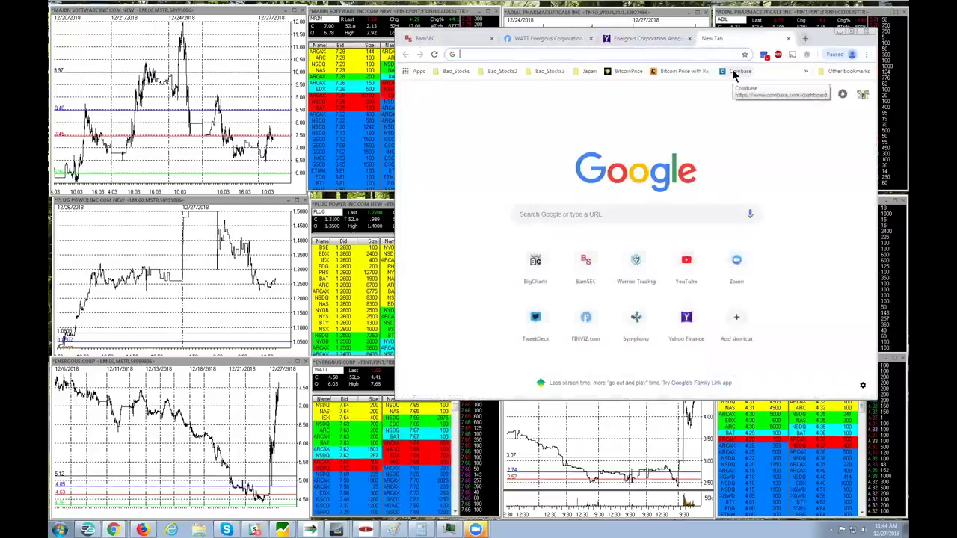
type("bi")
key("Return")
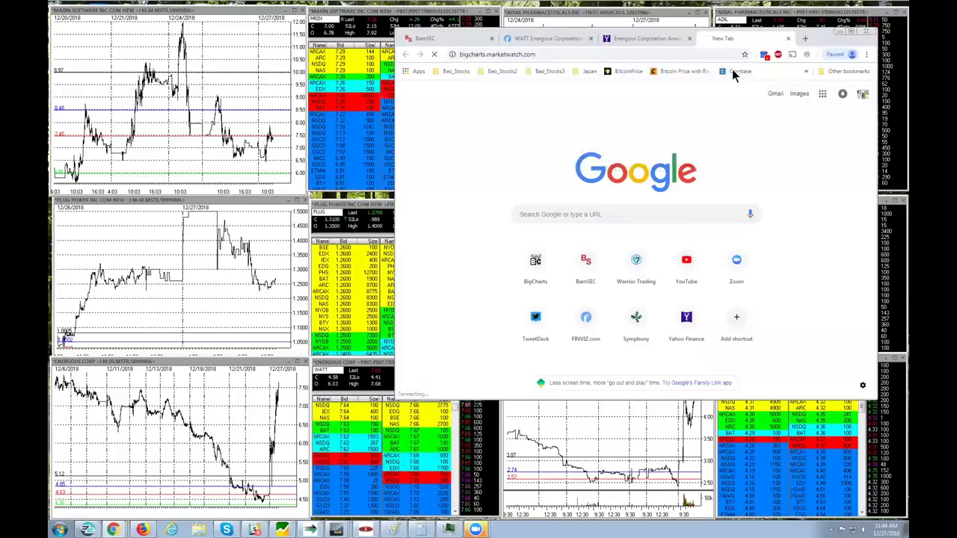
Look up WATT on BigCharts and examine its one-year daily price and volume chart
left_click(490, 124)
type("watt")
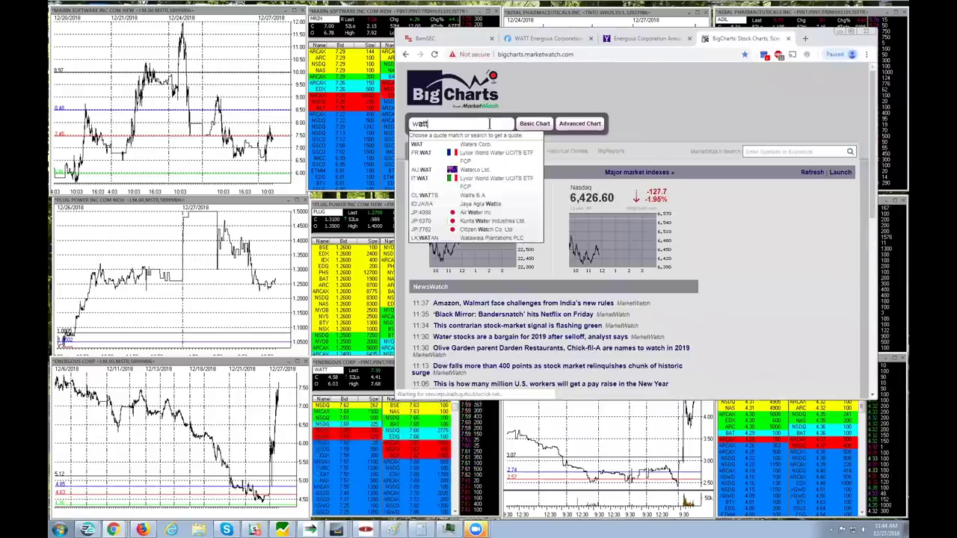
key("Return")
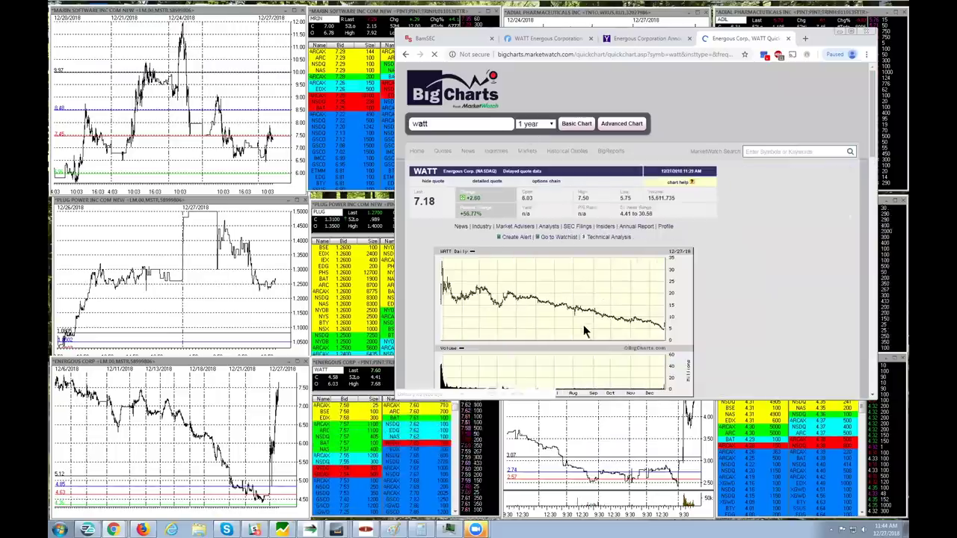
scroll(618, 338, "down", 2)
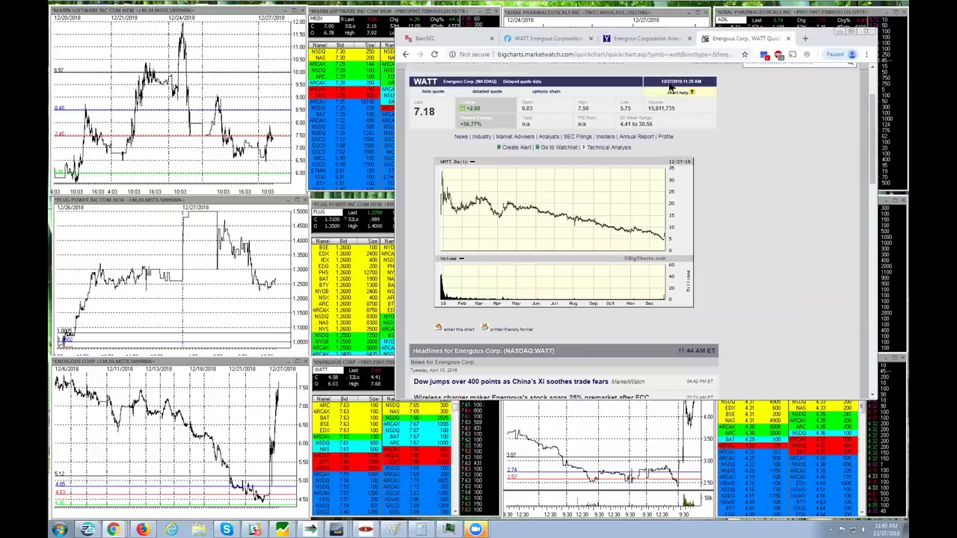
Reposition the browser window to uncover the Energous intraday chart, and bring up the BamSEC page
left_click_drag(649, 36, 612, 23)
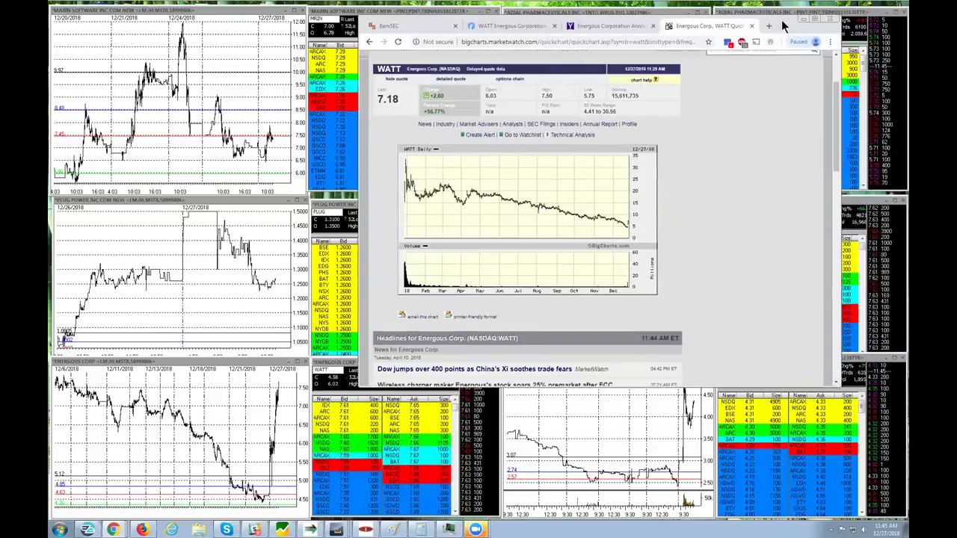
left_click_drag(784, 26, 426, 175)
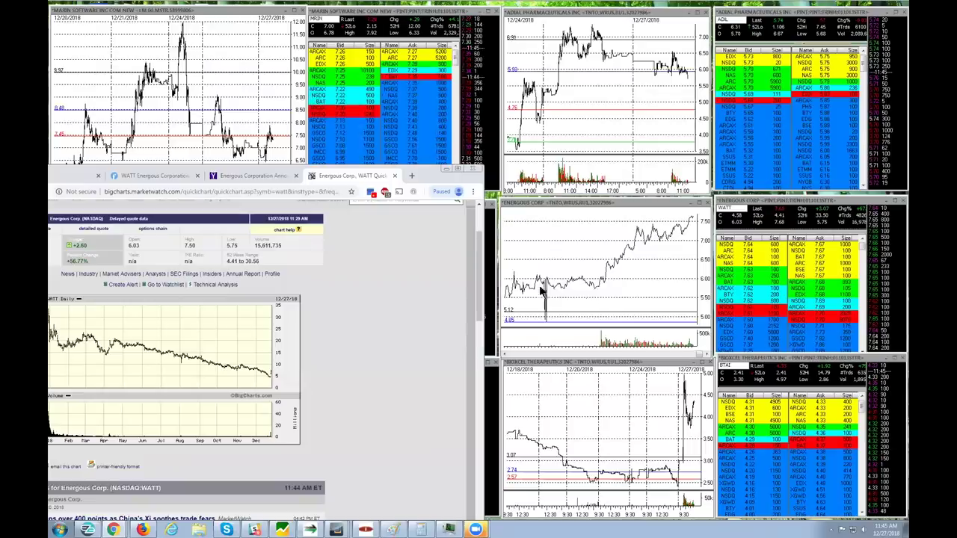
double_click(430, 171)
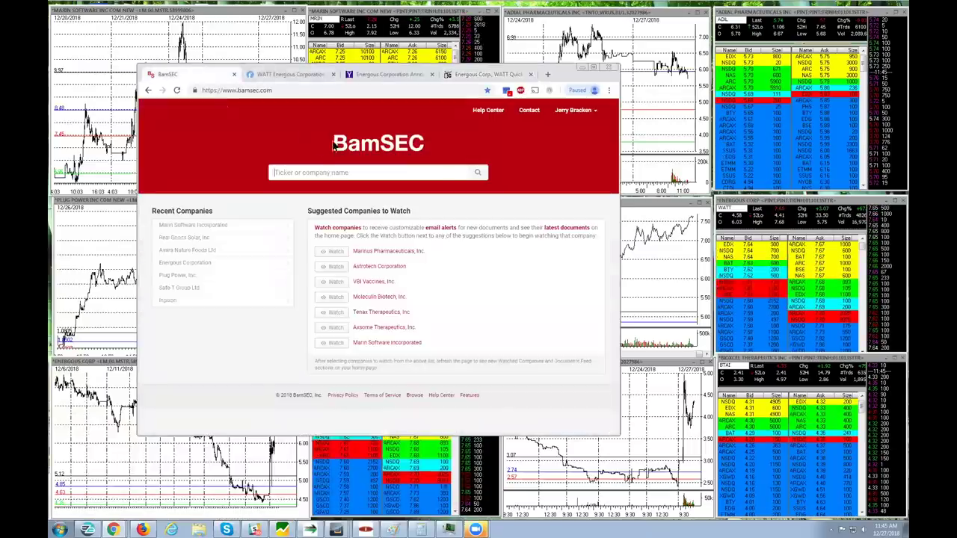
Look up WATT on BamSEC, check which form the 08/17/18 notice of effectiveness covers, and return to the company's filings
type("watt")
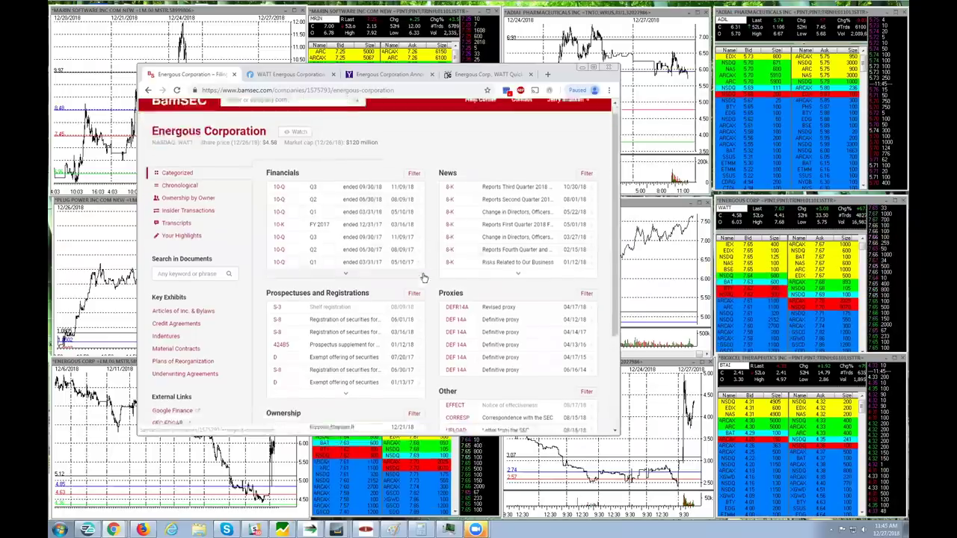
scroll(423, 279, "down", 2)
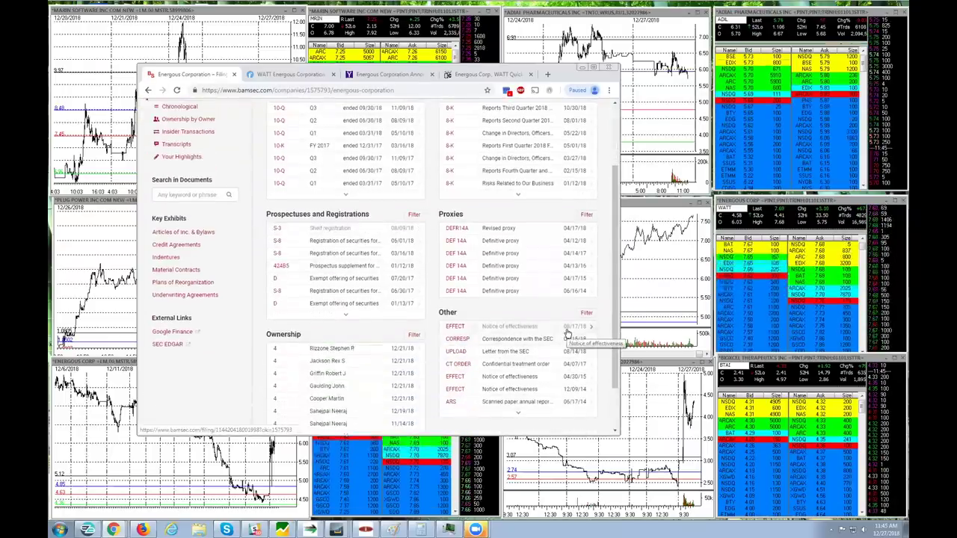
left_click(506, 330)
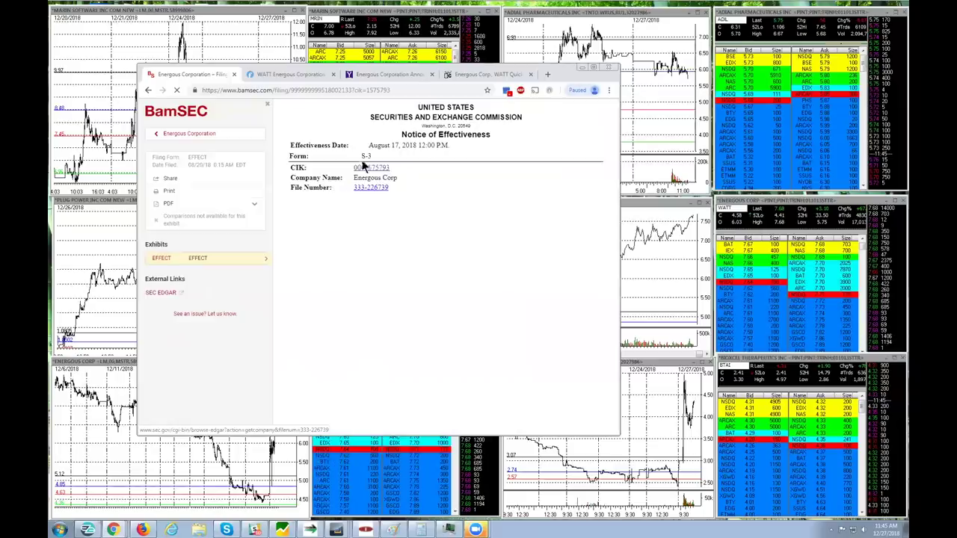
double_click(366, 156)
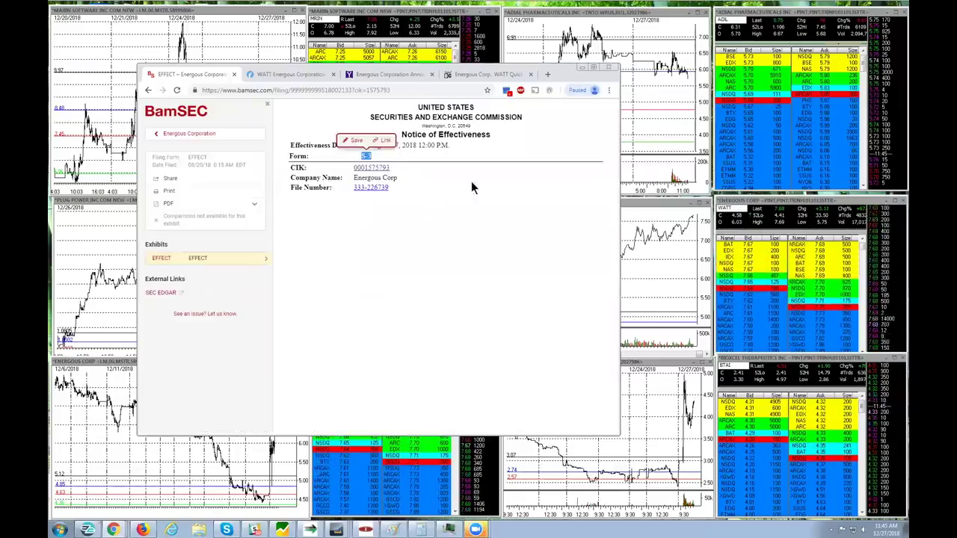
left_click(376, 136)
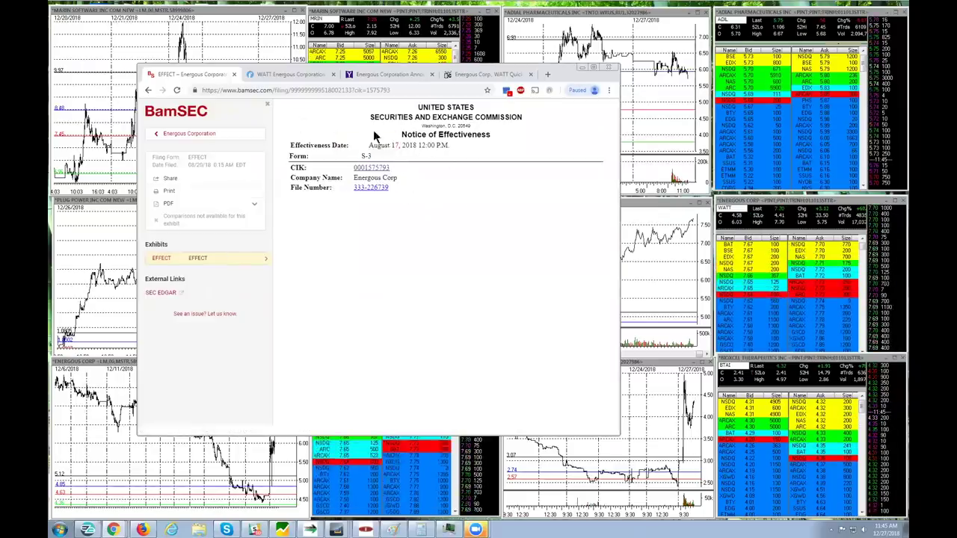
key("alt+Left")
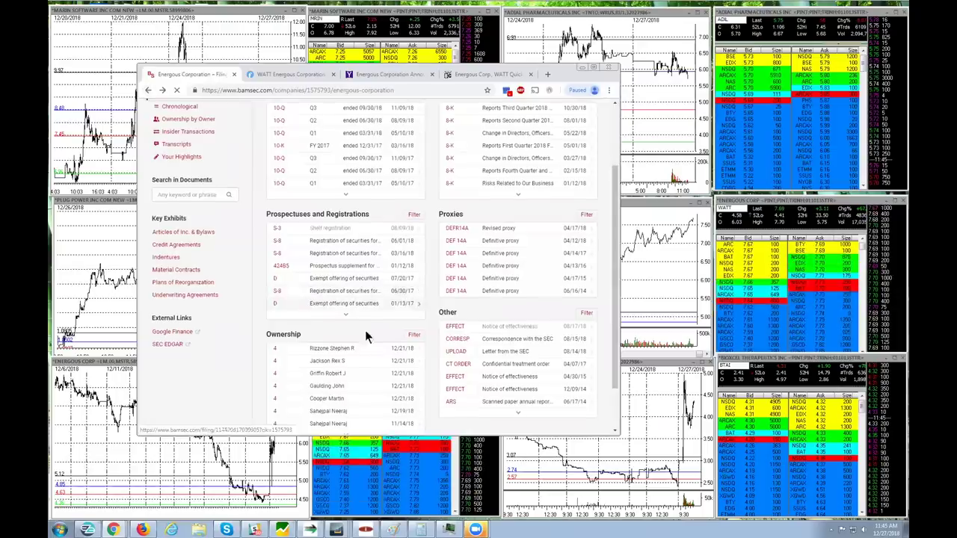
Open the S-3 shelf registration dated 08/09/18, check its offering amount, and return to the Energous filings list
left_click(325, 230)
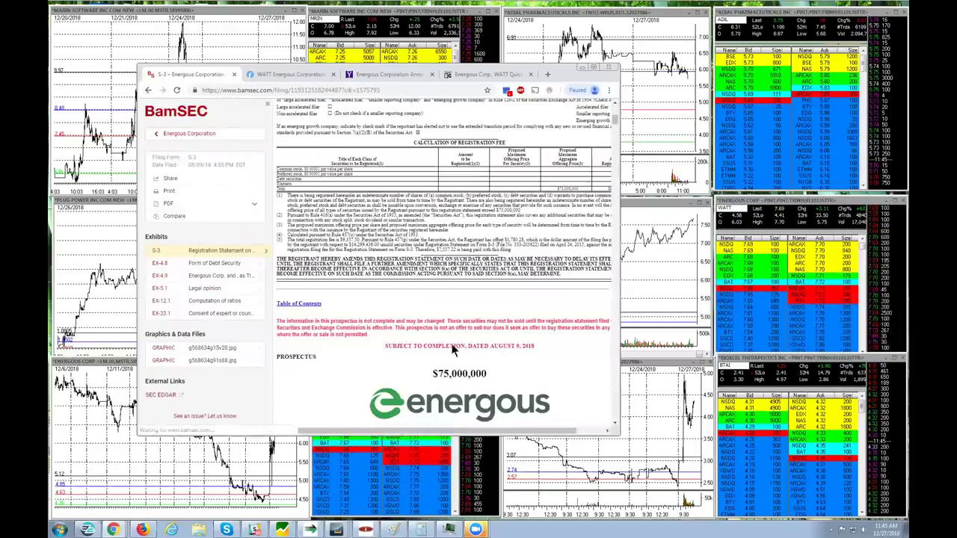
left_click(148, 90)
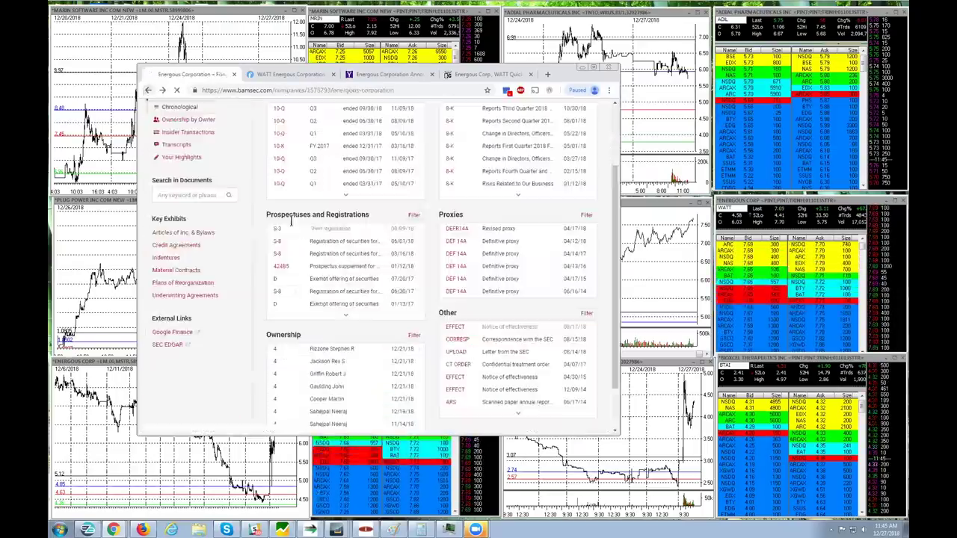
scroll(326, 255, "up", 2)
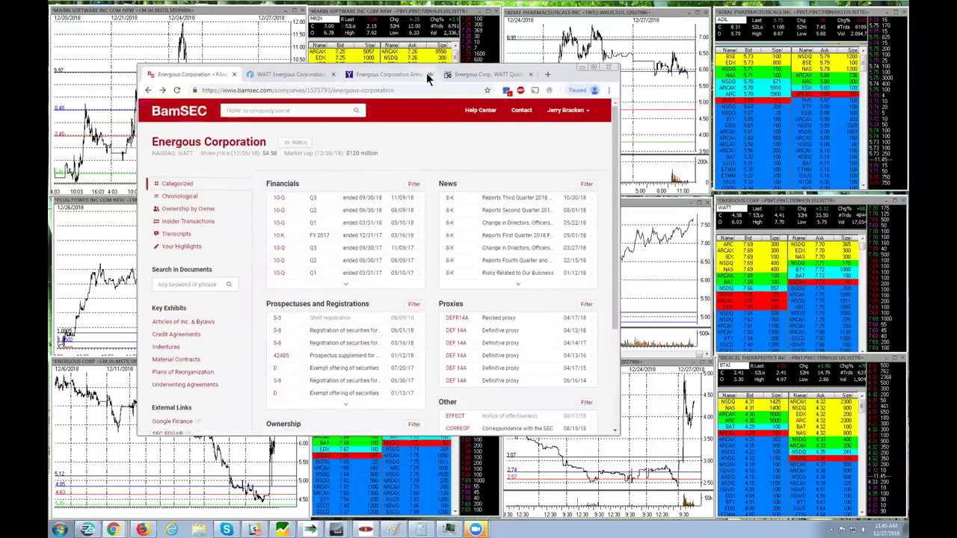
Bring up the WATT chart on BigCharts and examine it over a 6-month time frame
left_click(486, 74)
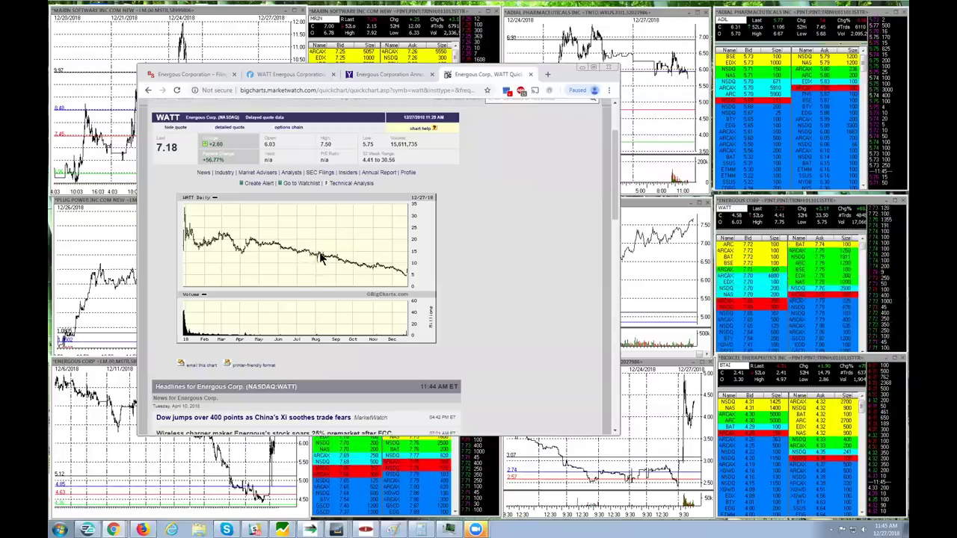
scroll(307, 178, "up", 2)
left_click(277, 159)
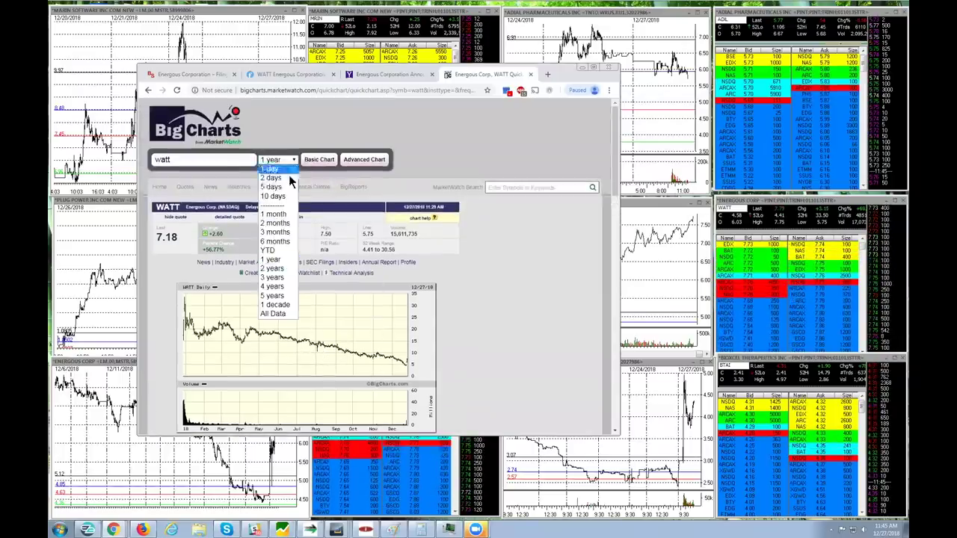
left_click(292, 249)
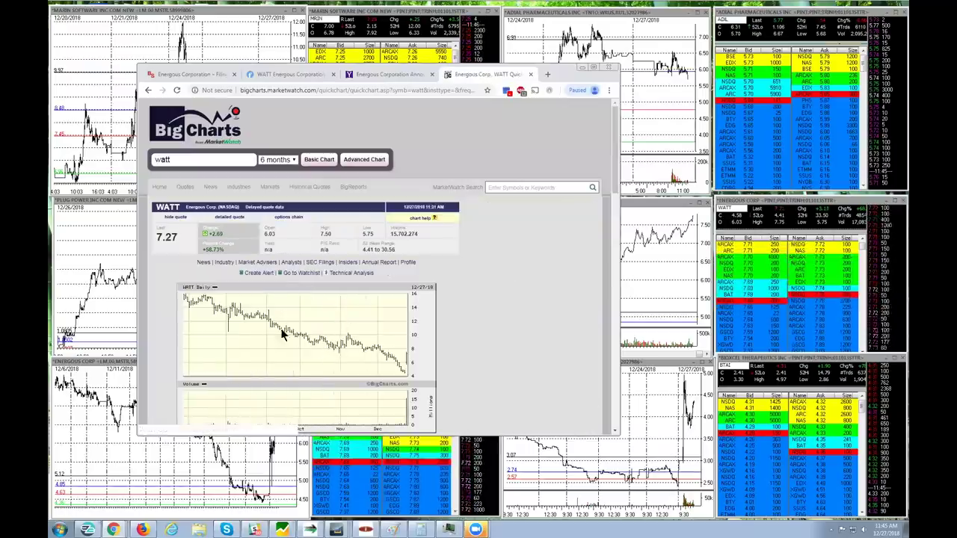
scroll(303, 357, "down", 1)
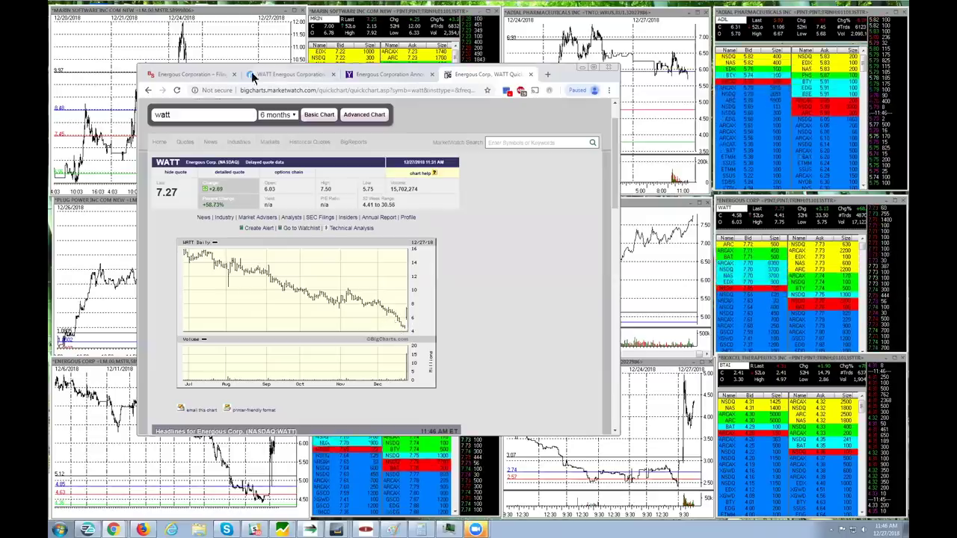
Revisit the Energous filings list on BamSEC, and return to BigCharts to view the WATT chart over 1 year
key("ctrl+1")
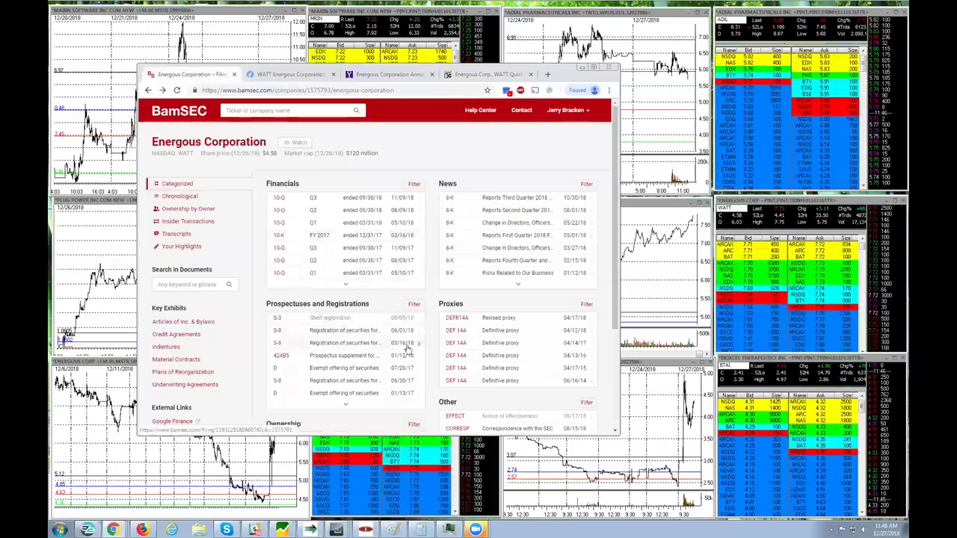
left_click(447, 75)
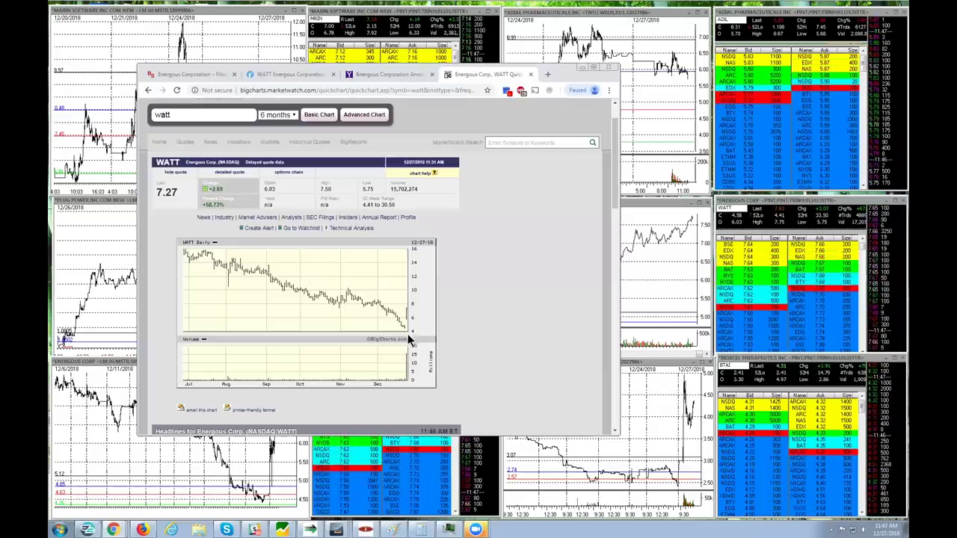
left_click(288, 117)
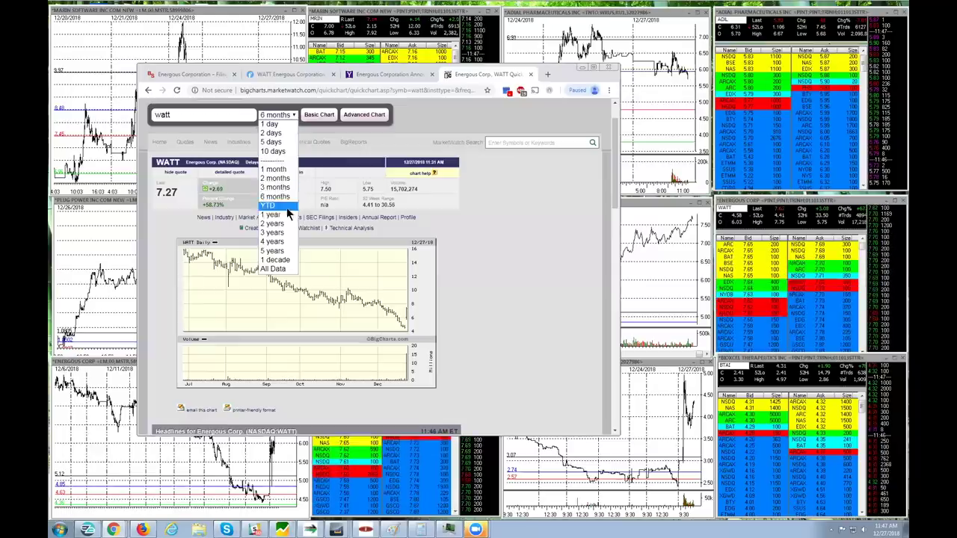
left_click(286, 208)
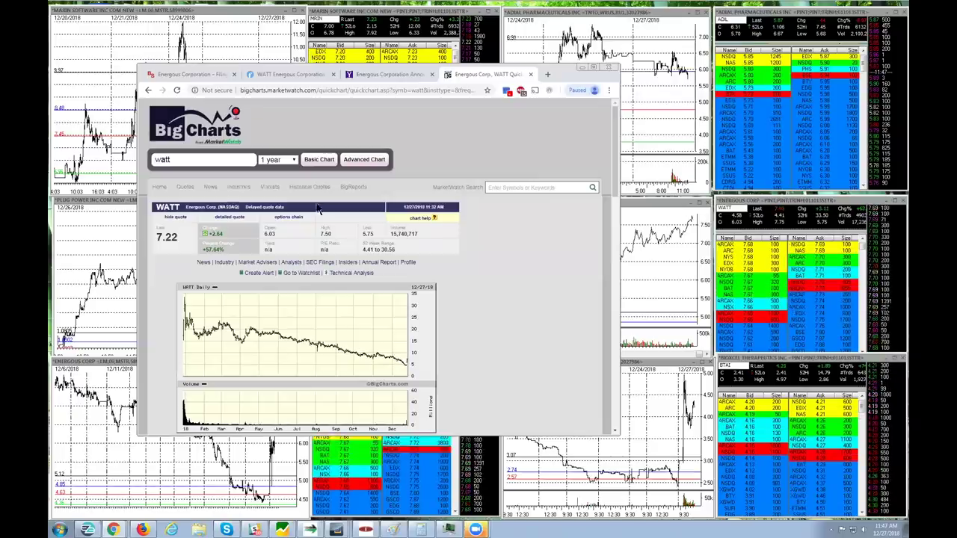
Set the WATT chart to 1 month and move the browser window to uncover the Energous intraday chart
left_click(278, 160)
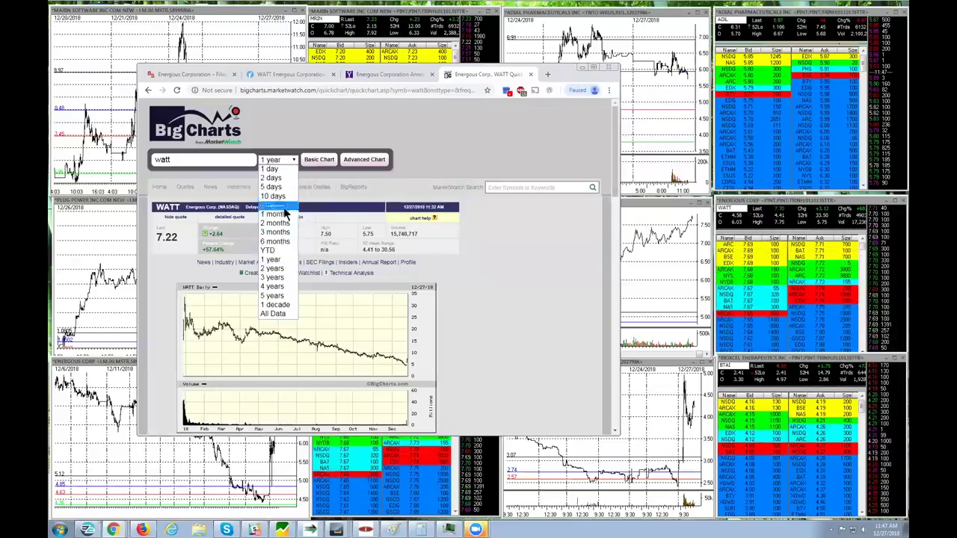
left_click(284, 216)
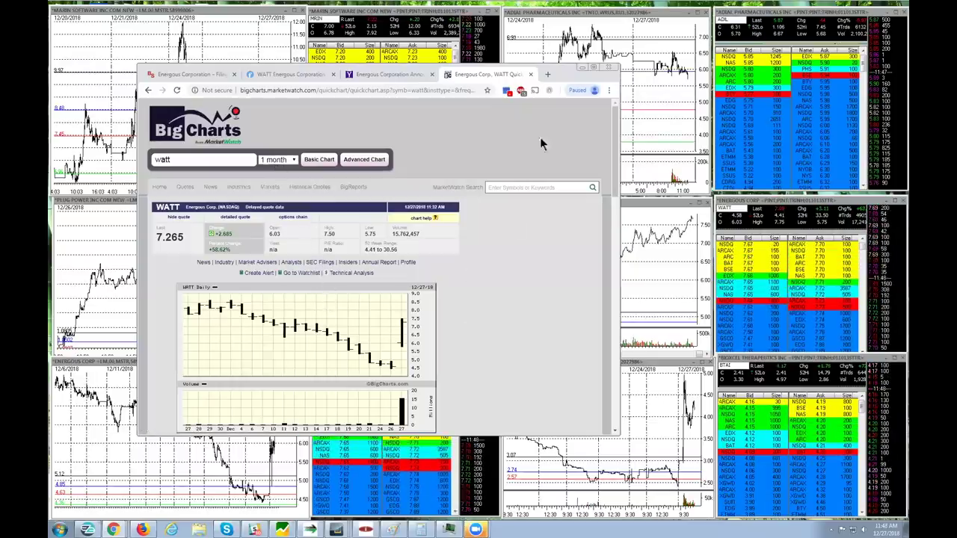
left_click_drag(563, 69, 488, 65)
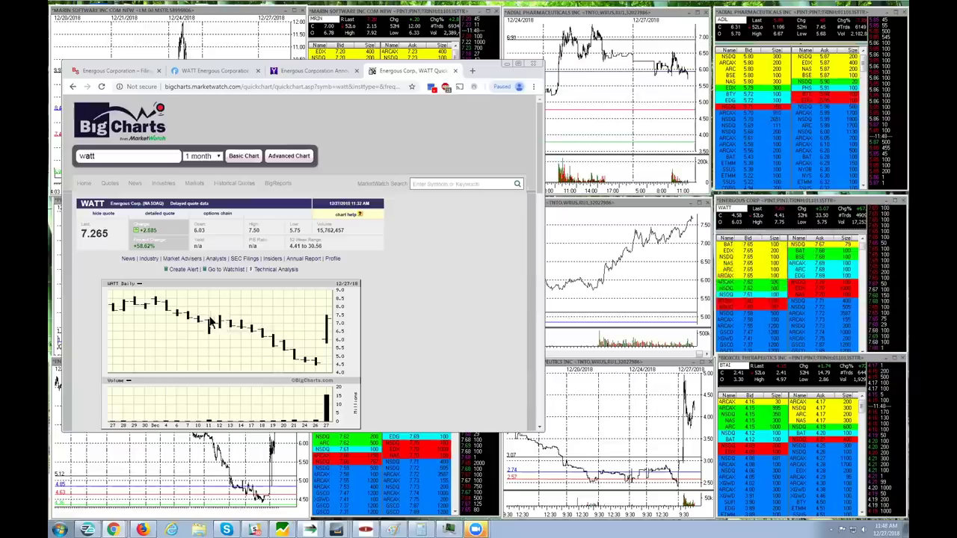
Compare WATT's price trend on BigCharts over 1 year and 6 months
left_click(207, 159)
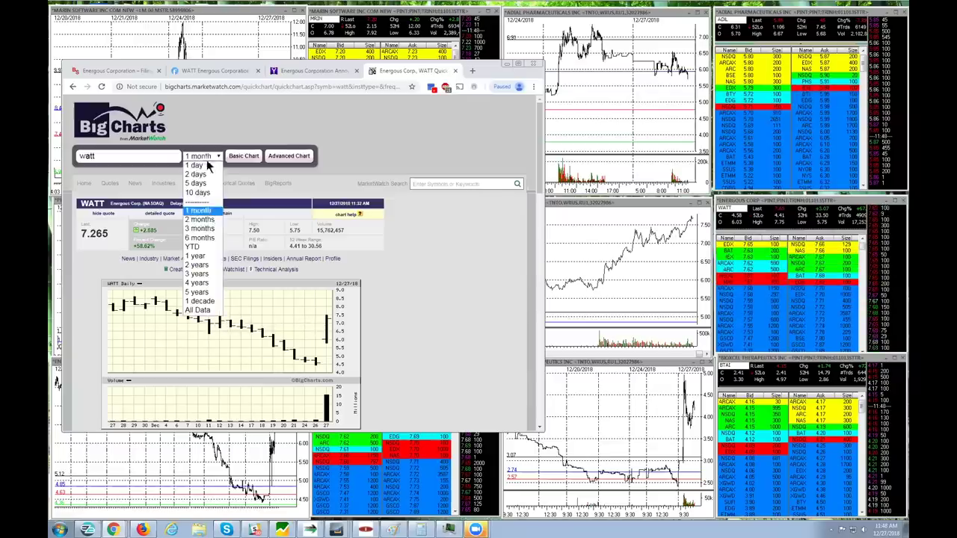
left_click(195, 256)
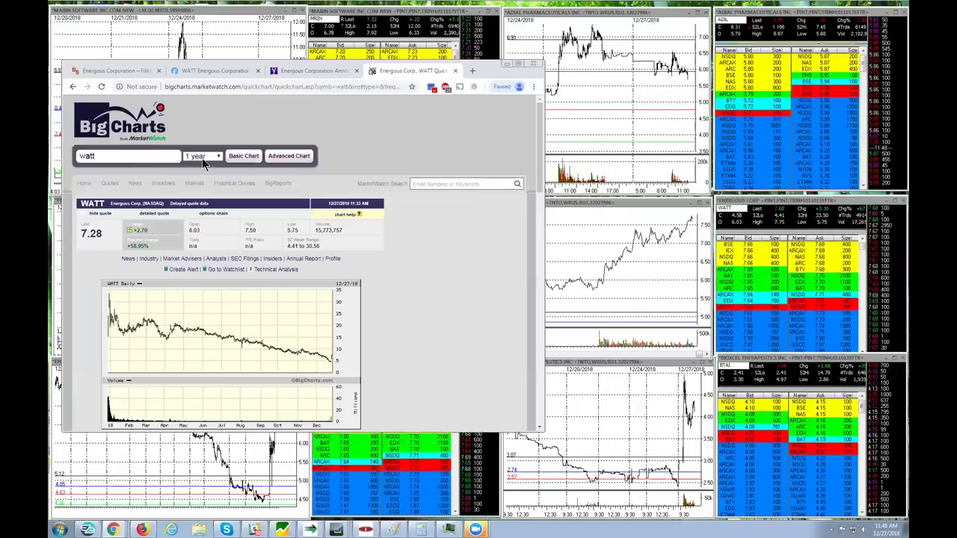
left_click(207, 160)
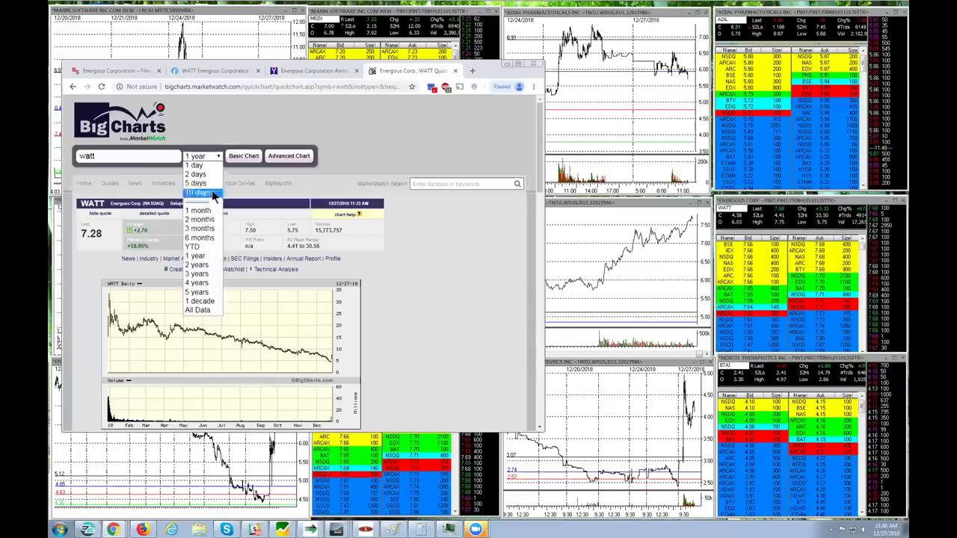
left_click(215, 235)
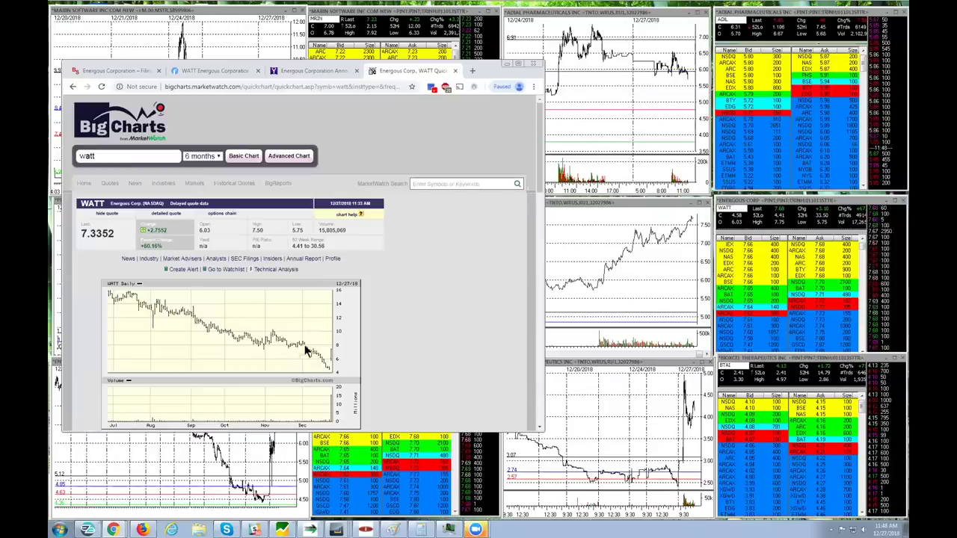
Narrow the WATT chart's time frame in turn to 3 months, 2 months and 1 month to examine the recent decline
left_click(205, 157)
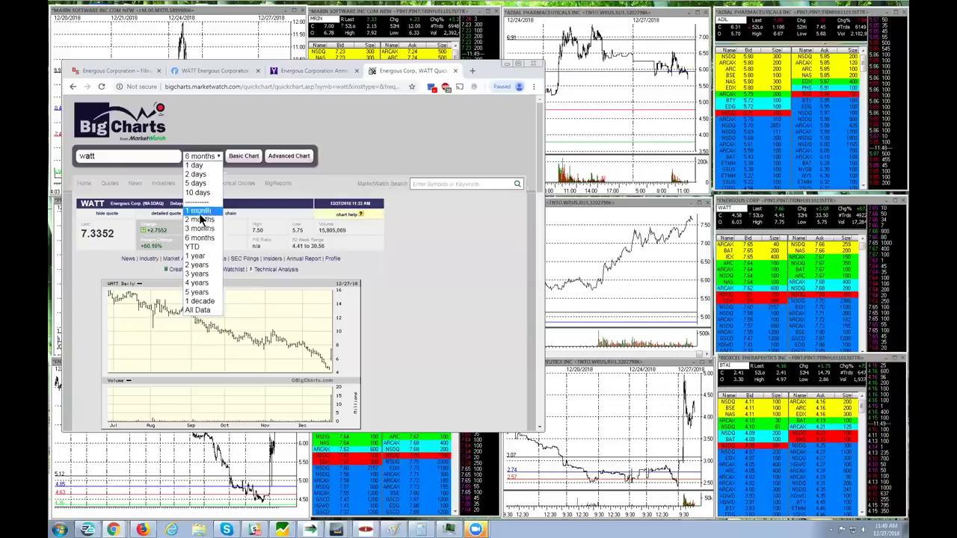
left_click(264, 288)
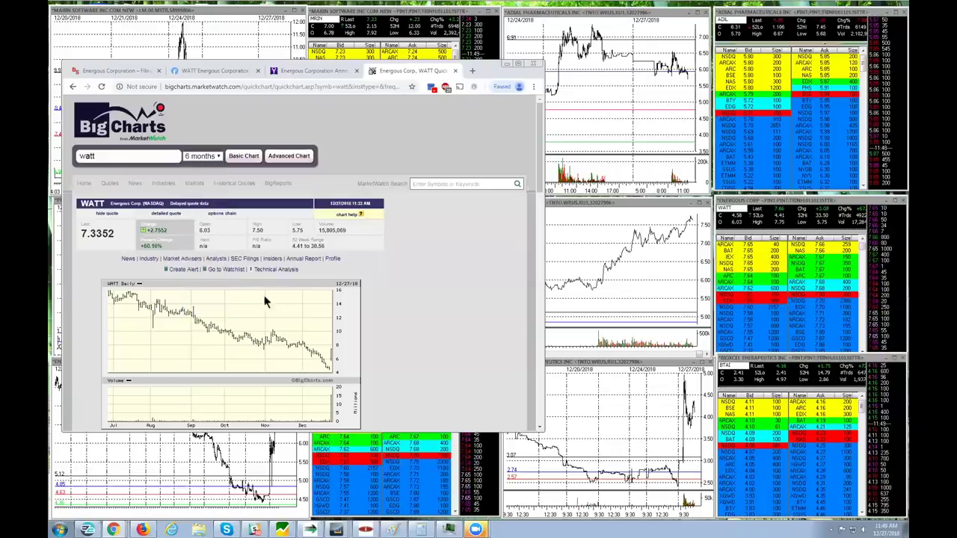
left_click(202, 156)
left_click(201, 237)
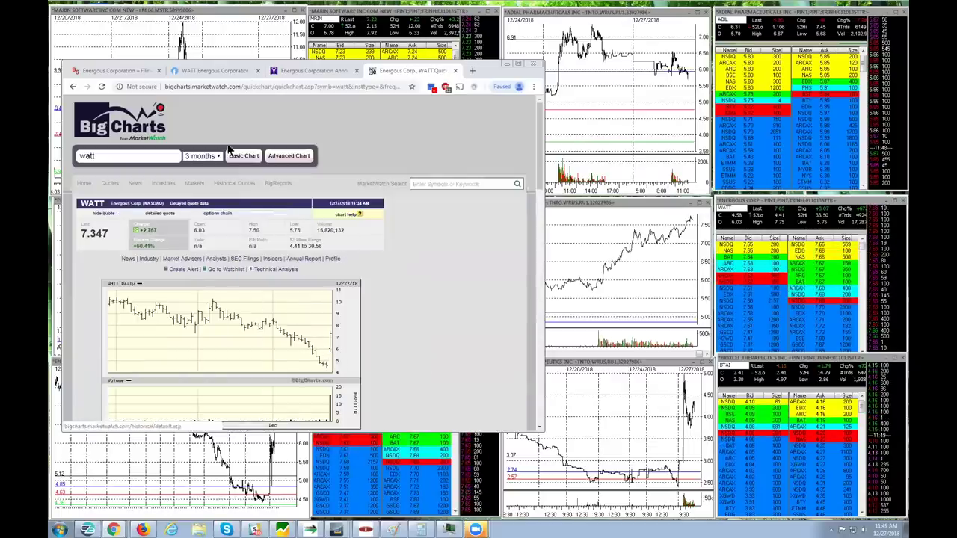
left_click(203, 155)
left_click(202, 224)
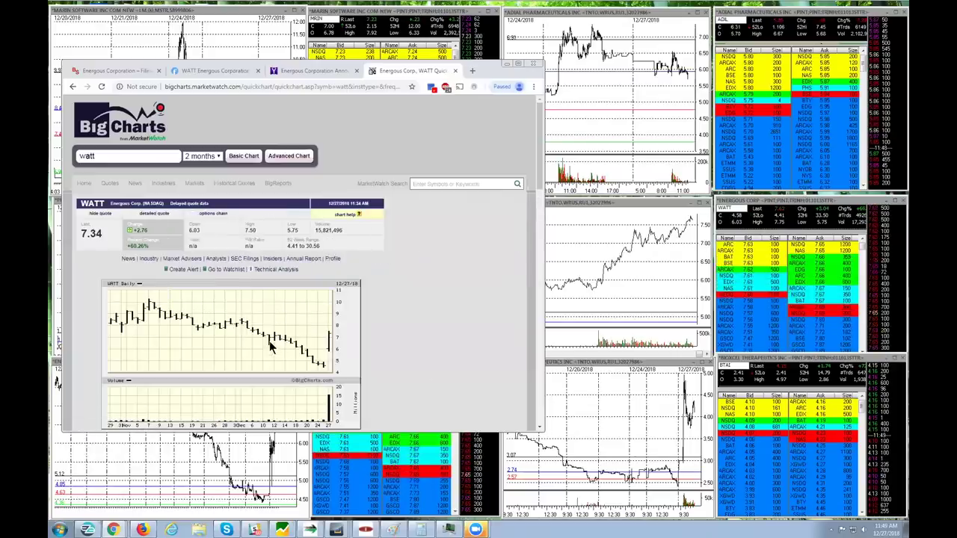
left_click(209, 155)
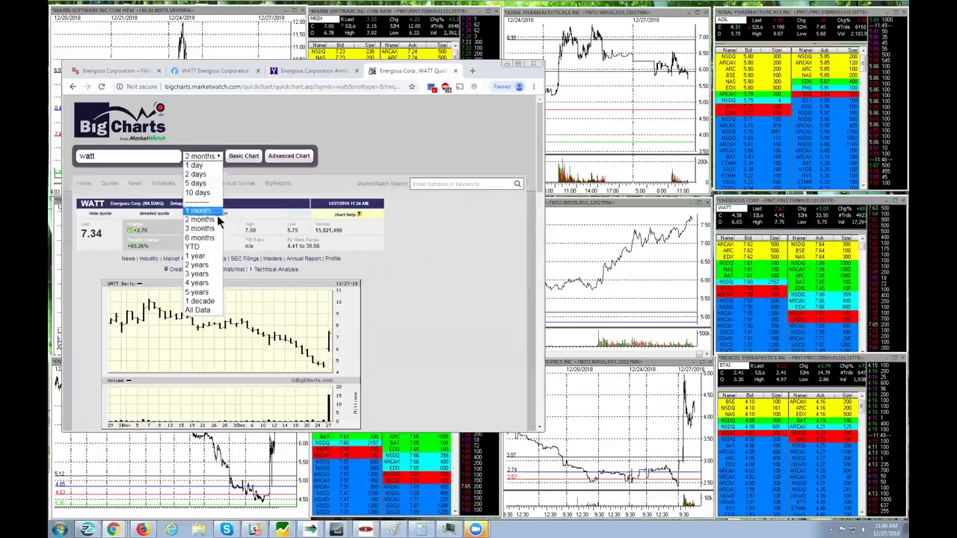
left_click(202, 211)
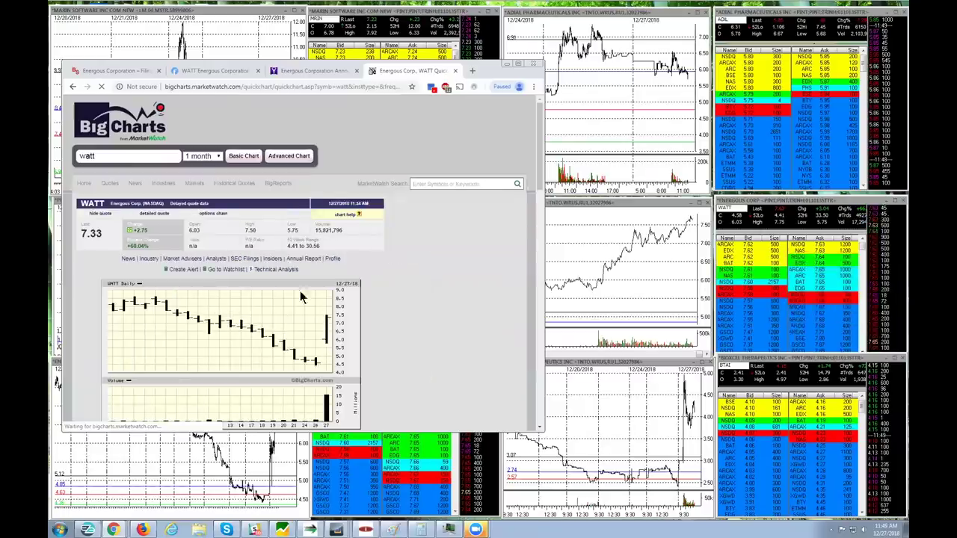